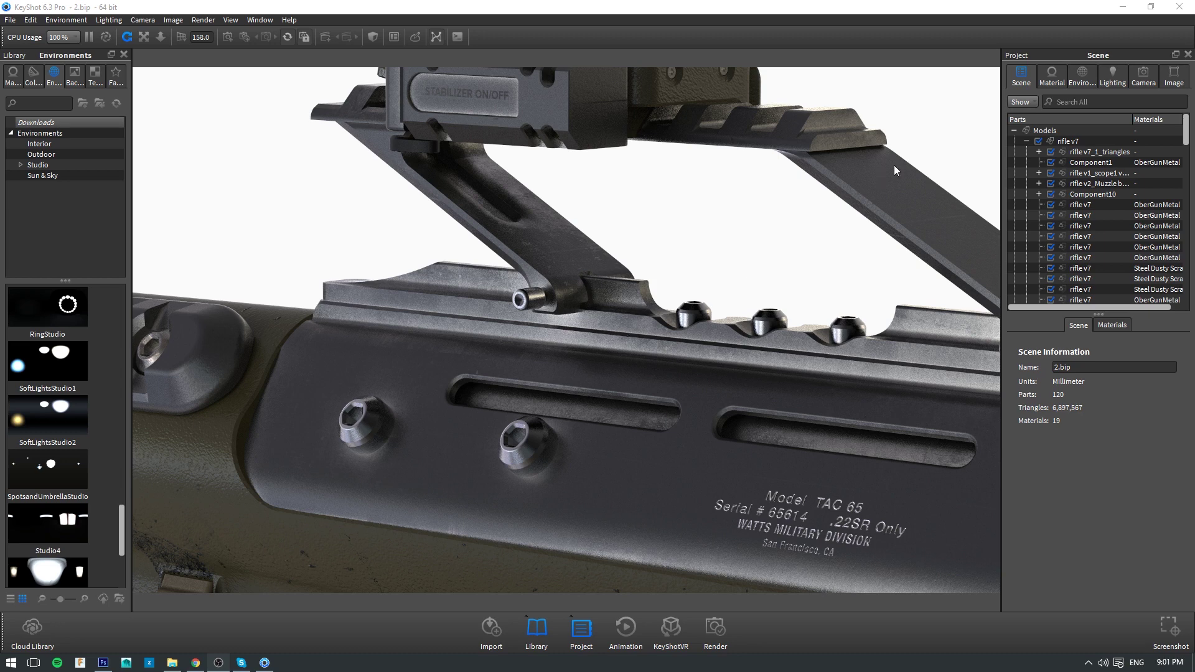
# - Examine the node graph of the scope mount's OberGunMetal material in an enlarged graph window, and close it
pyautogui.rightClick(574, 241)
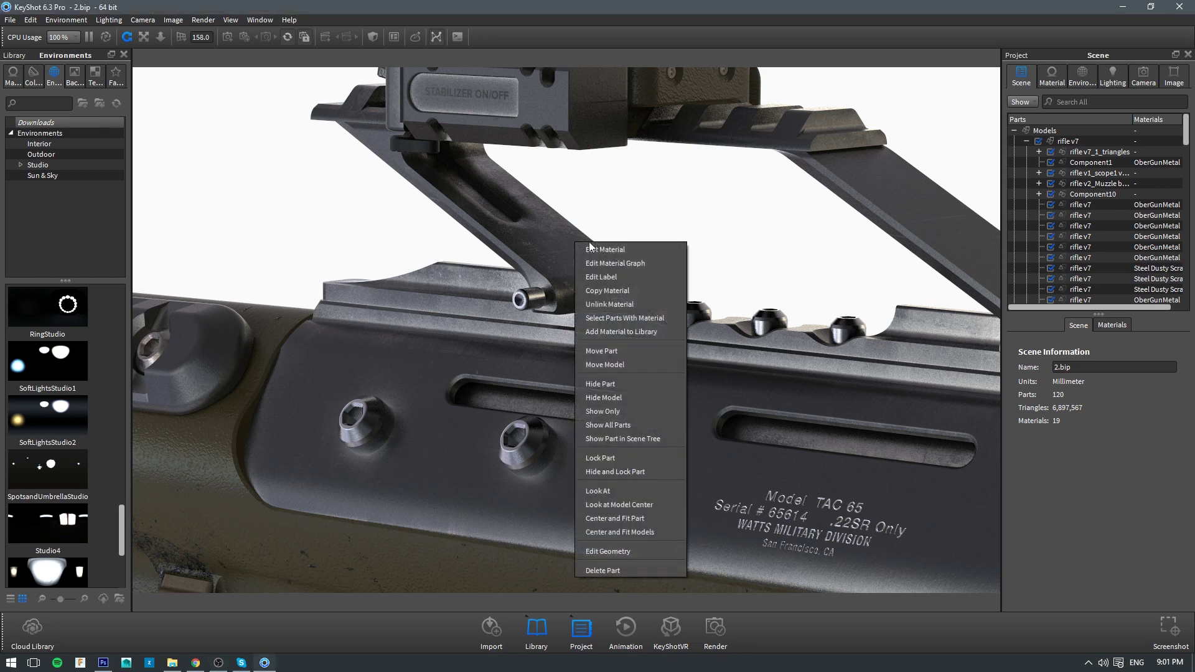
pyautogui.click(595, 252)
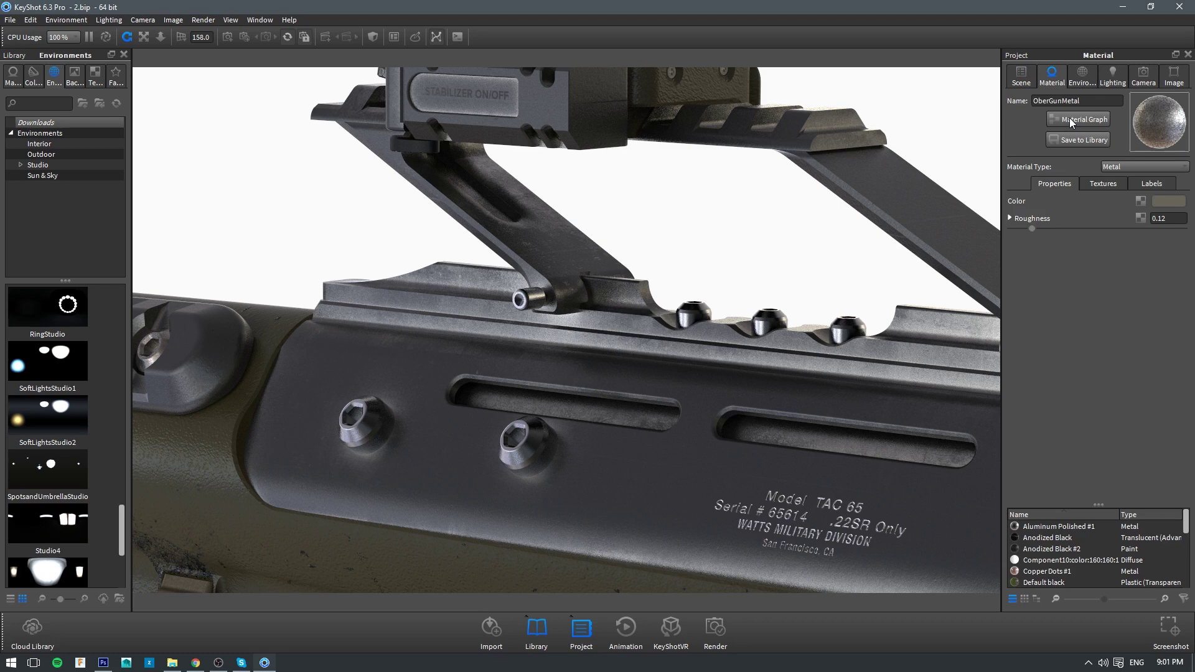
pyautogui.click(1067, 123)
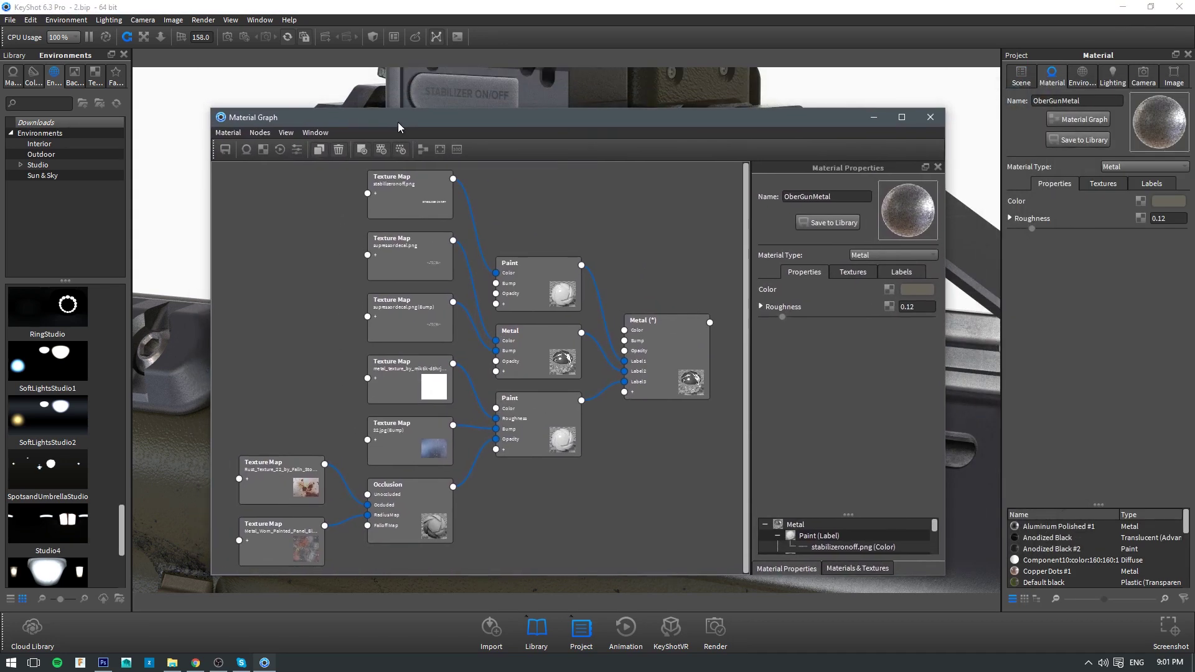
pyautogui.moveTo(674, 115); pyautogui.dragTo(679, 93)
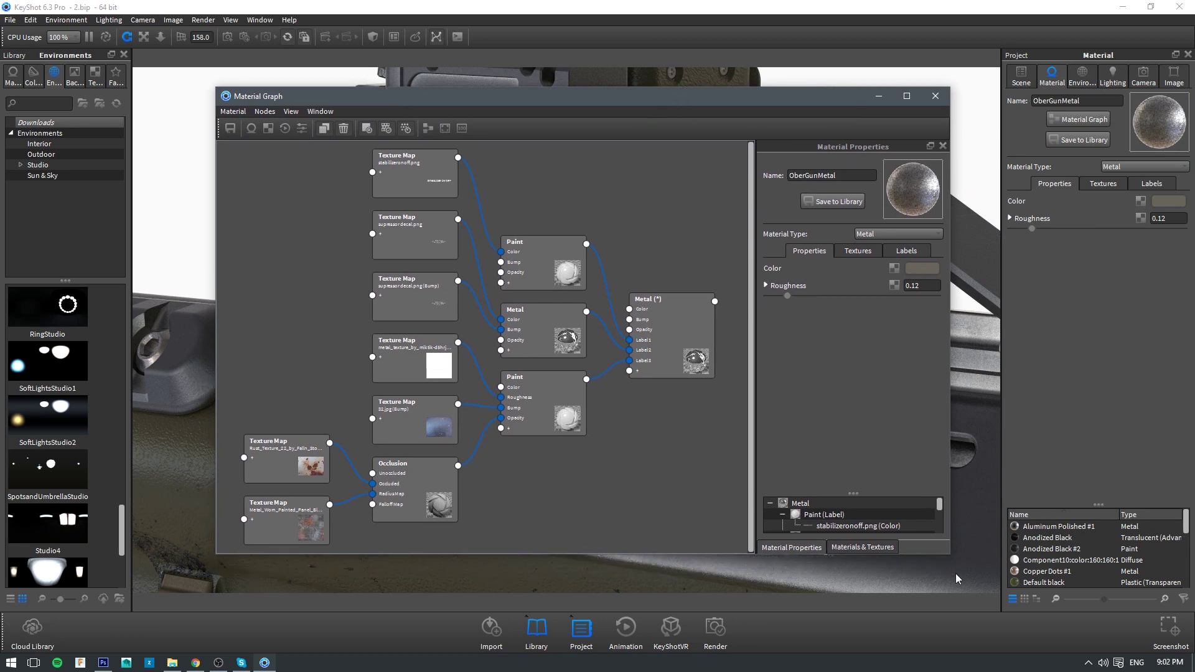
pyautogui.moveTo(797, 104)
pyautogui.mouseDown()
pyautogui.moveTo(809, 125)
pyautogui.moveTo(797, 97)
pyautogui.mouseUp()
pyautogui.moveTo(952, 549); pyautogui.dragTo(1000, 590)
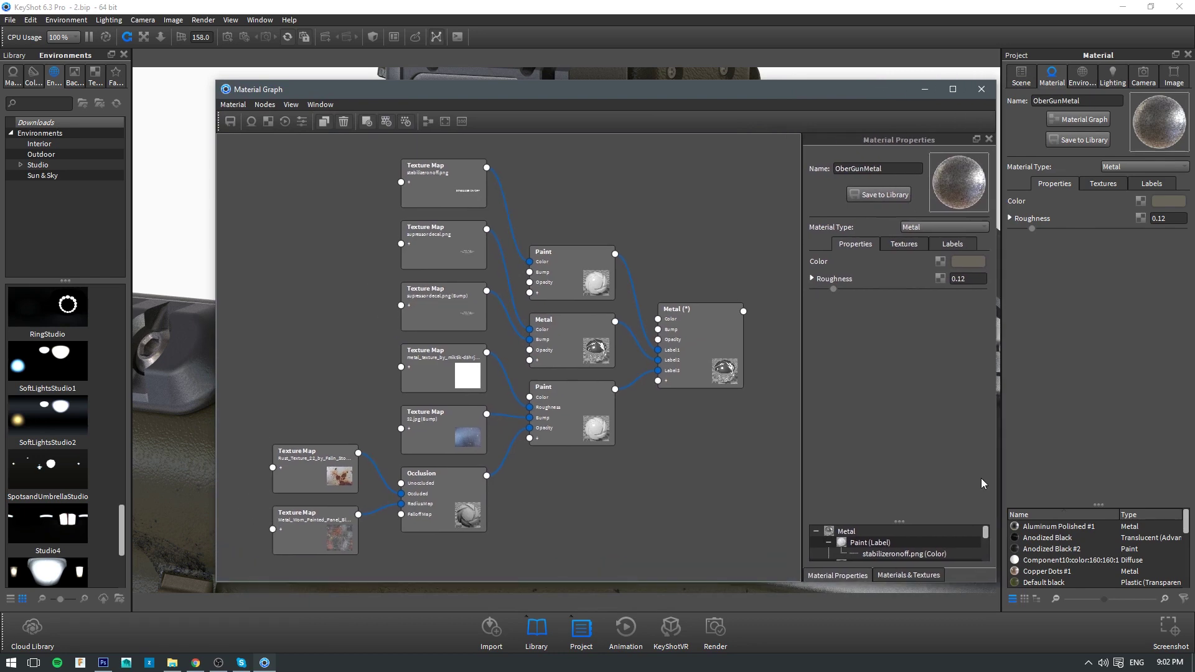
pyautogui.moveTo(918, 89); pyautogui.dragTo(854, 163)
pyautogui.click(916, 167)
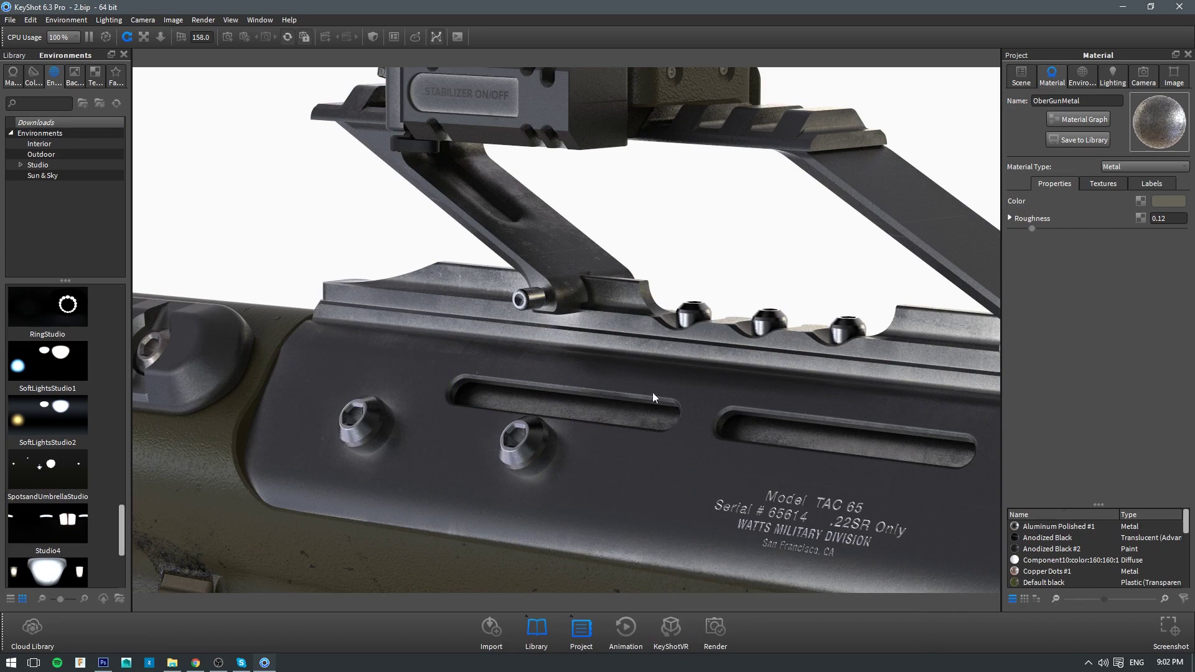
# - Open the material of the red glass in the rifle's reflex sight for editing
pyautogui.scroll(-10, 636, 356)
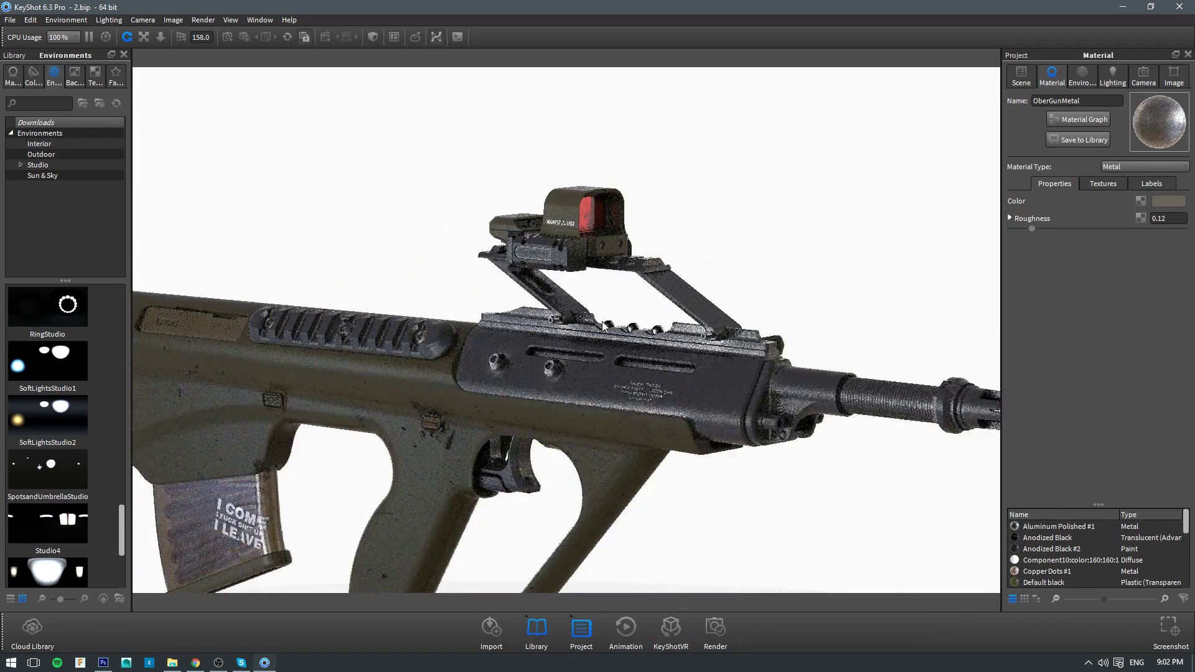
pyautogui.moveTo(275, 465); pyautogui.dragTo(487, 297, button='middle')
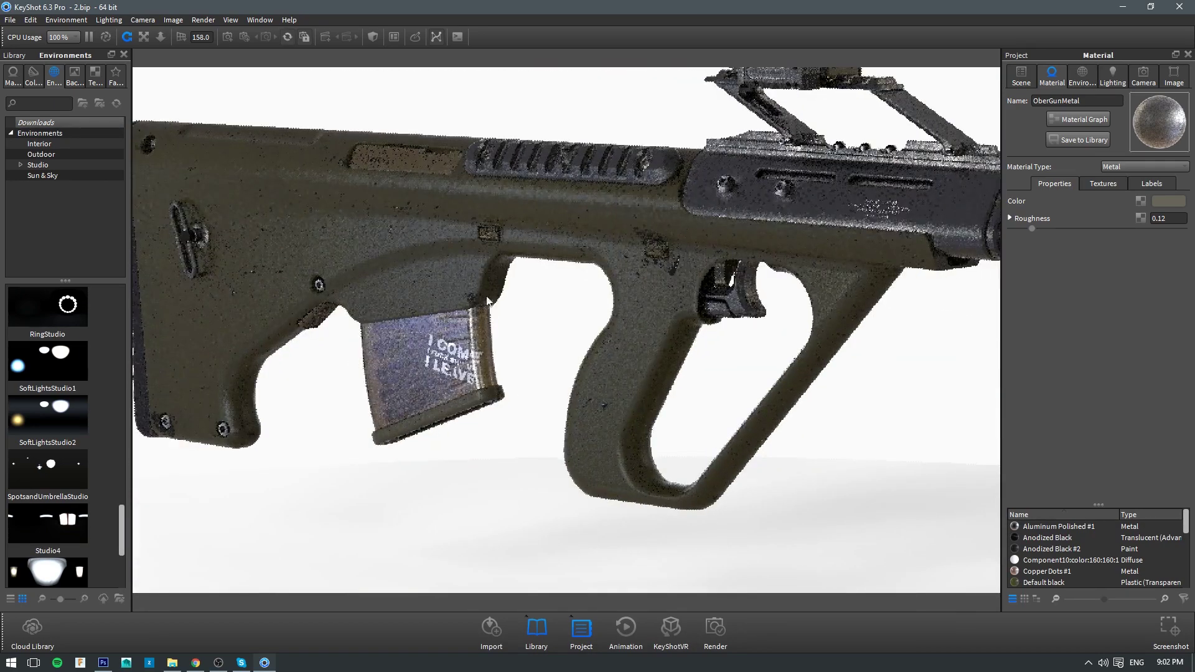
pyautogui.scroll(-2, 628, 280)
pyautogui.moveTo(628, 280); pyautogui.dragTo(504, 464, button='middle')
pyautogui.scroll(8, 569, 312)
pyautogui.moveTo(569, 308); pyautogui.dragTo(517, 430, button='middle')
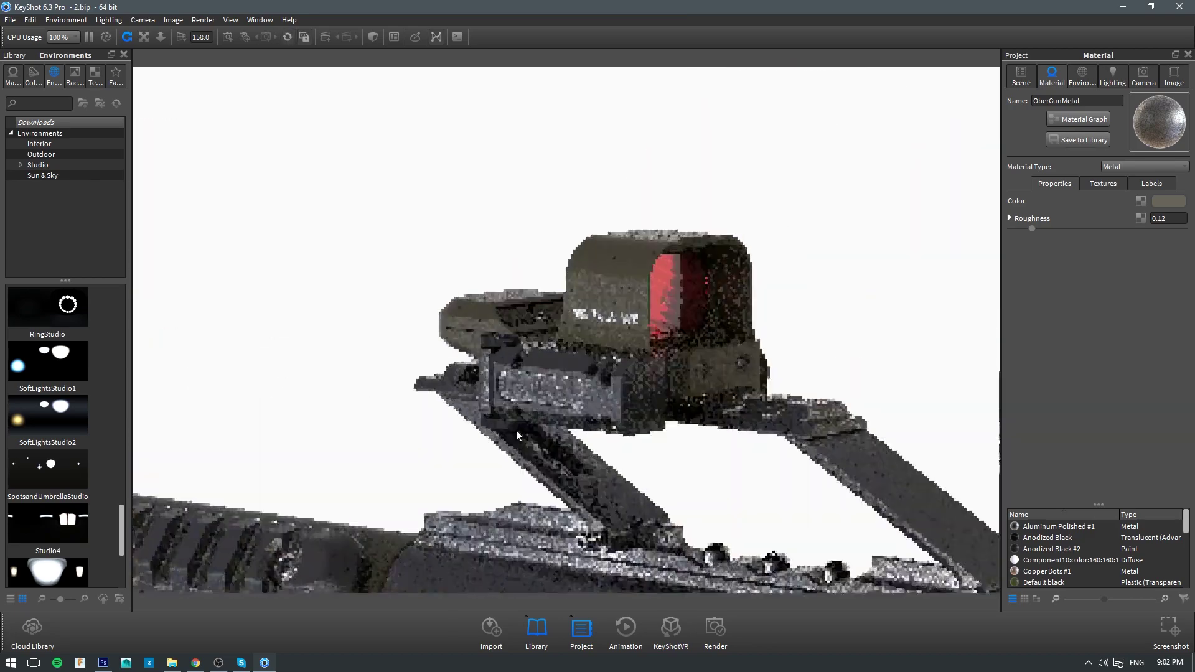
pyautogui.moveTo(685, 318); pyautogui.dragTo(626, 312)
pyautogui.rightClick(578, 250)
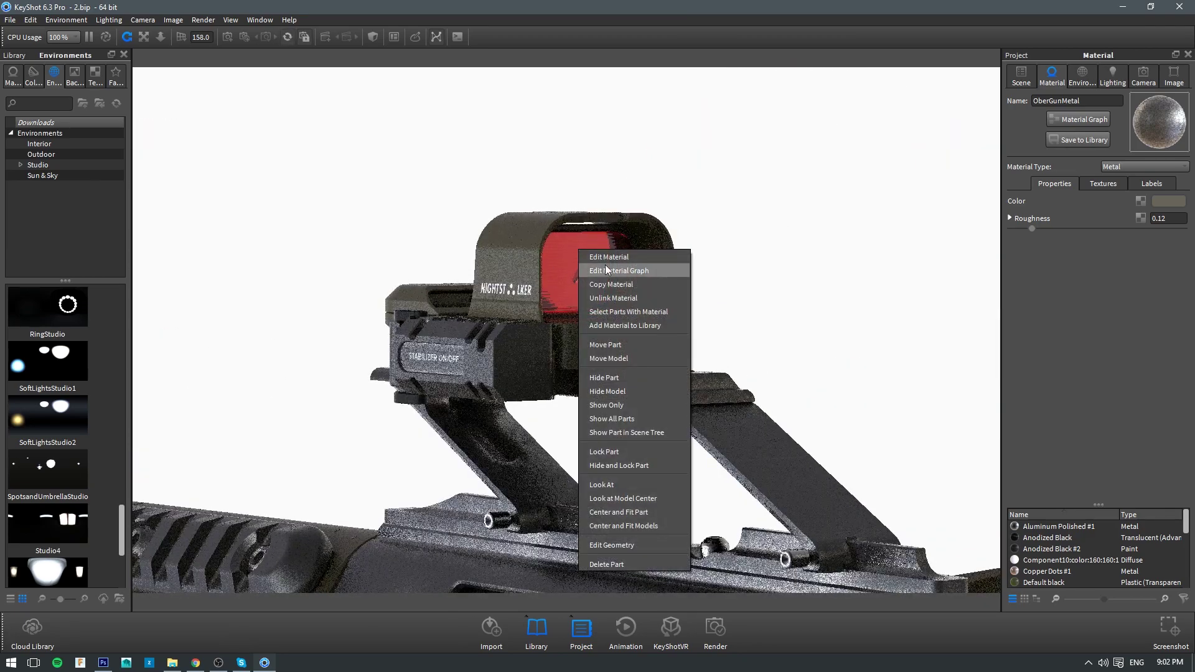
pyautogui.click(604, 259)
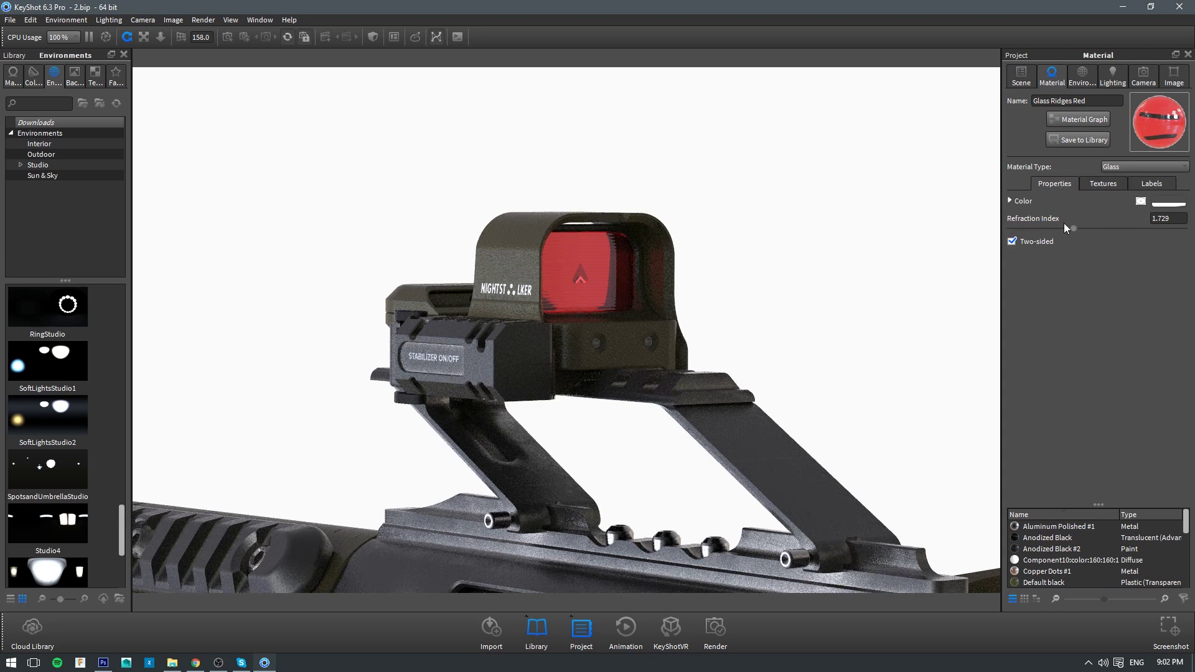
# - Review the textures and the arrow label assigned to the red sight glass
pyautogui.click(1100, 186)
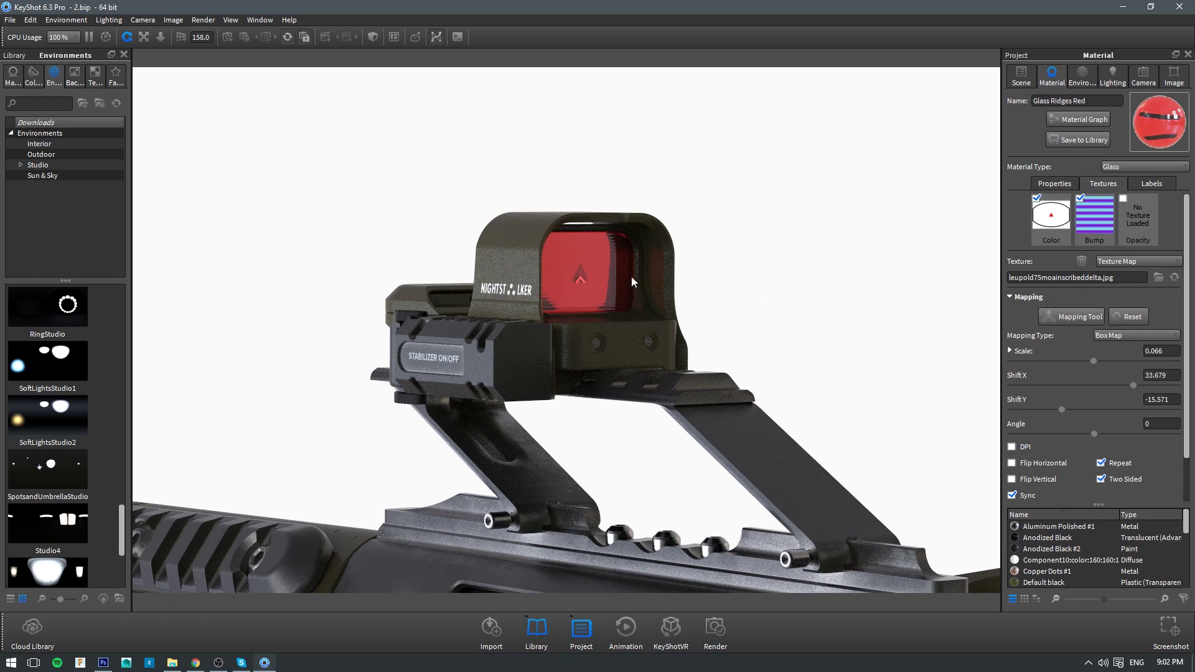
pyautogui.click(1151, 183)
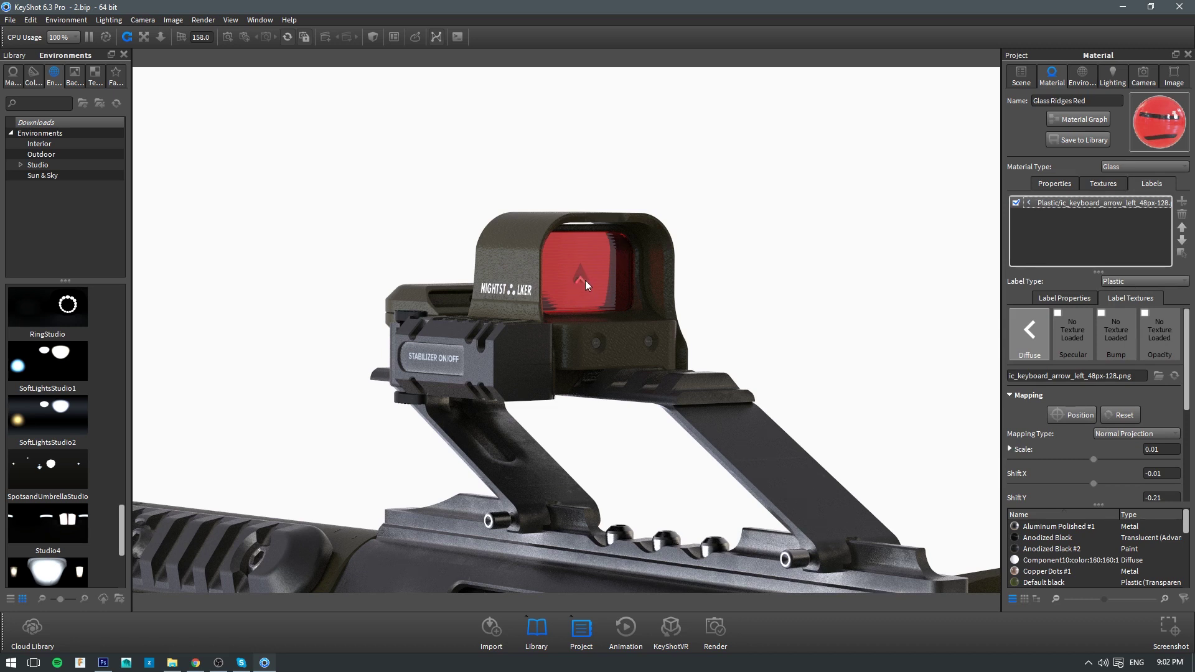
pyautogui.click(1103, 184)
# - Try a refraction index of 1.124 on the red sight glass and settle on 1.652
pyautogui.click(1065, 184)
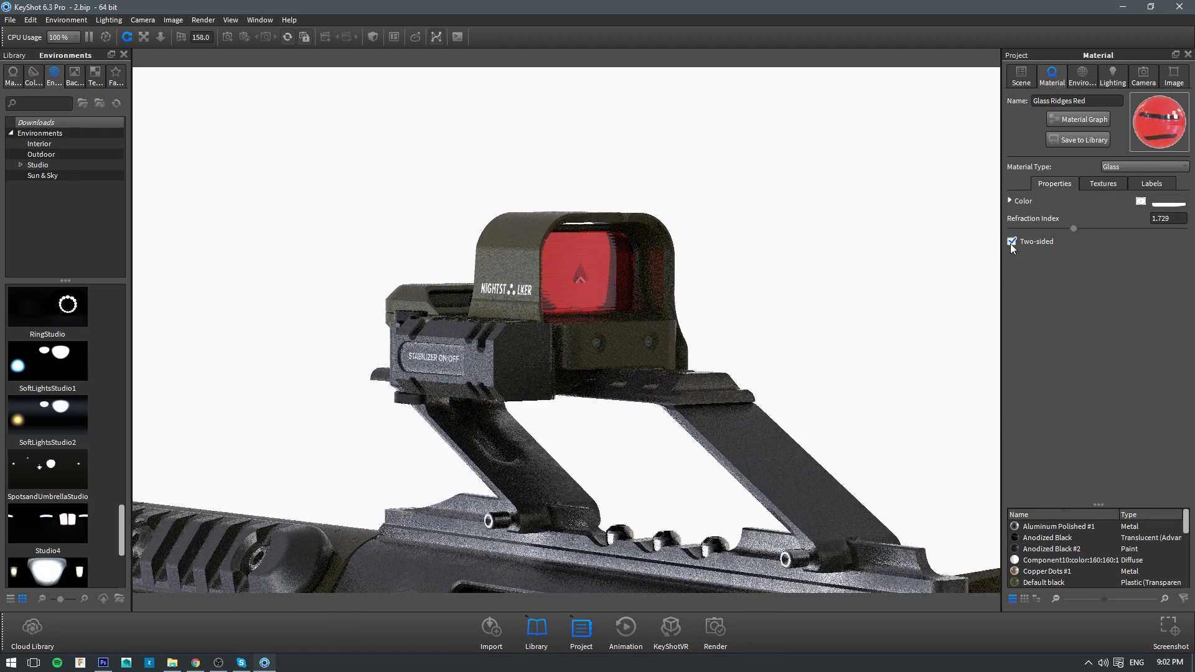
pyautogui.moveTo(1070, 231); pyautogui.dragTo(1021, 238)
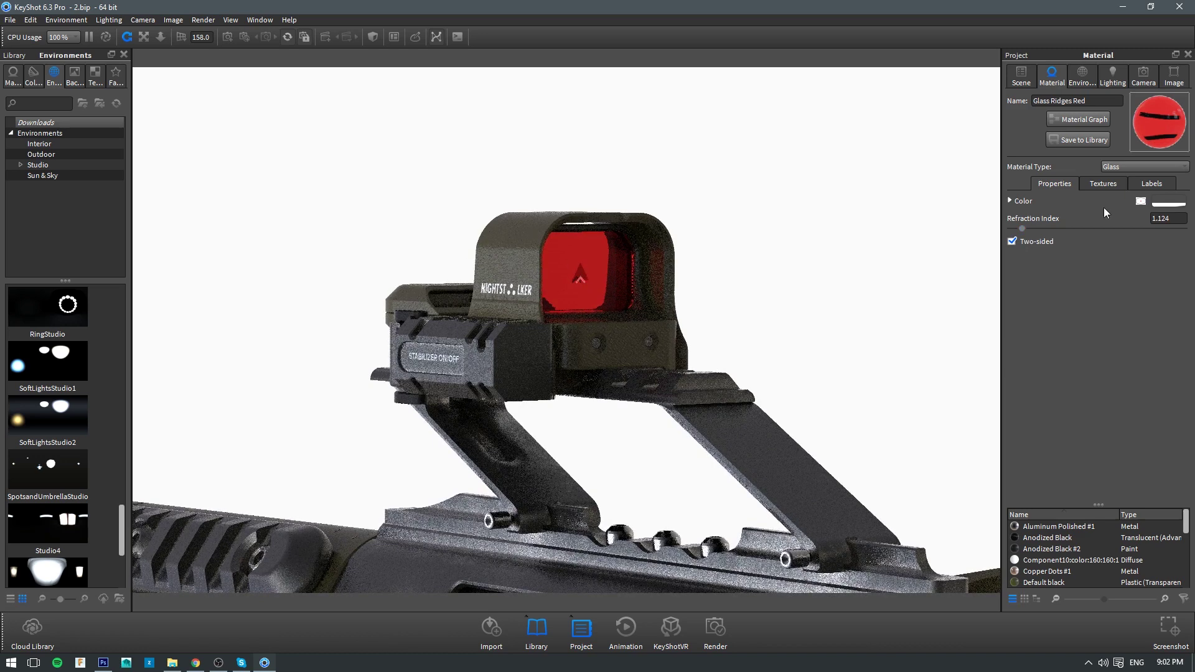
pyautogui.moveTo(1022, 229); pyautogui.dragTo(1067, 232)
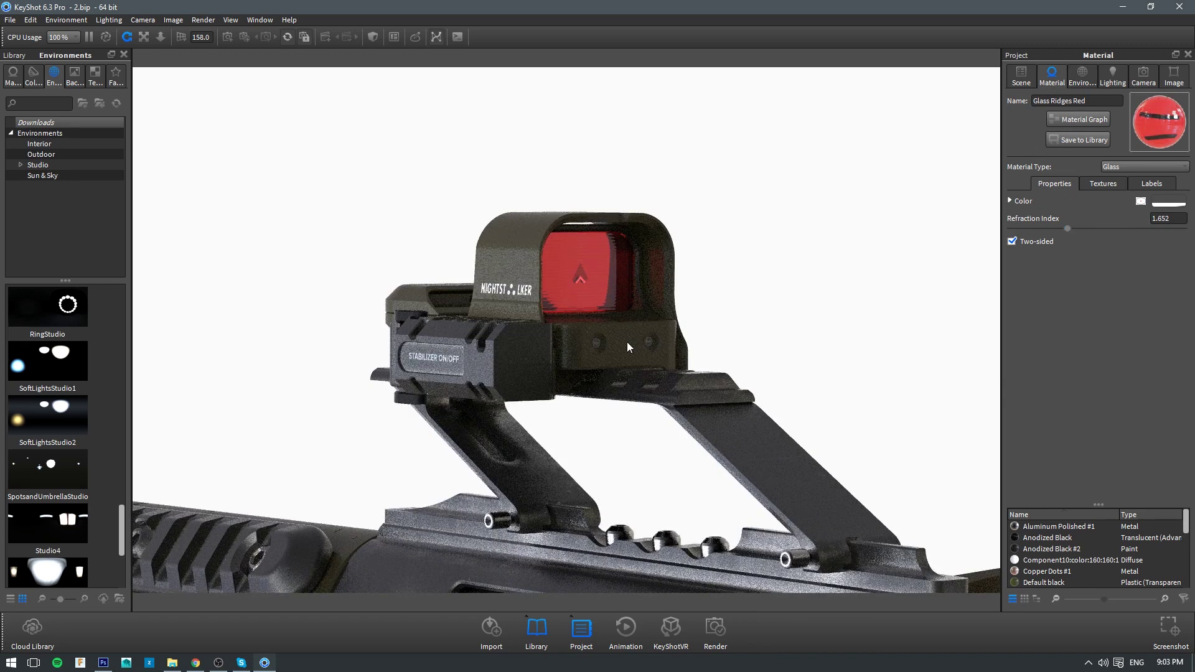
# - Inspect the sight housing's plastic material and its bump texture up close on the model
pyautogui.rightClick(524, 242)
pyautogui.click(545, 248)
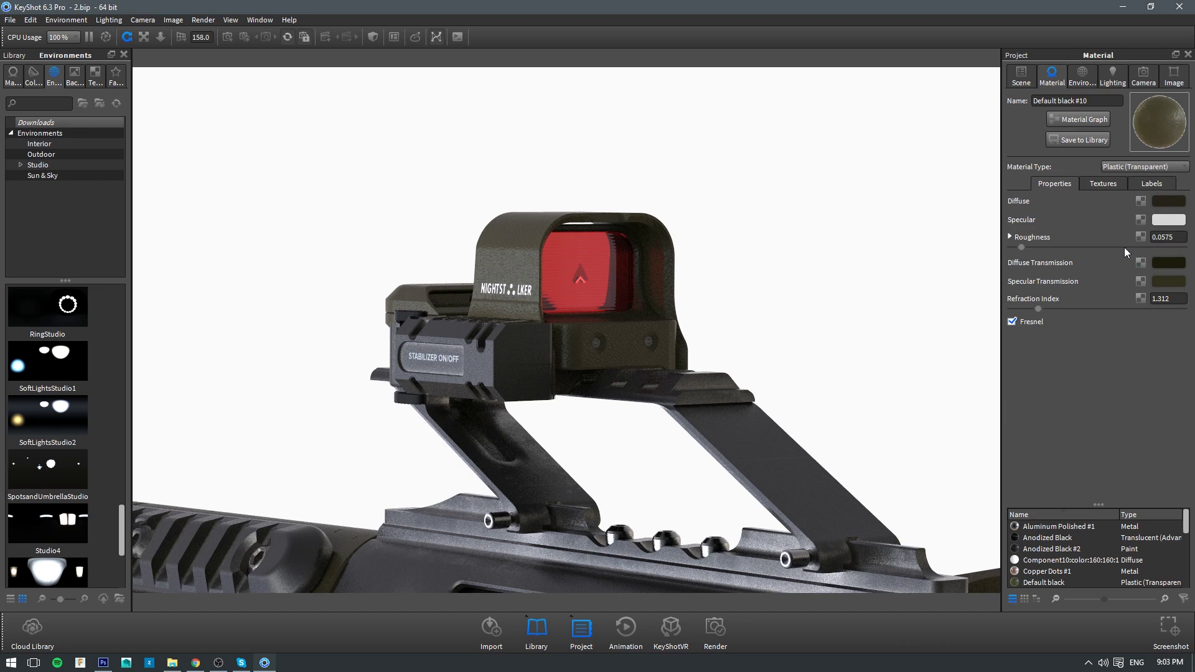
pyautogui.click(1100, 183)
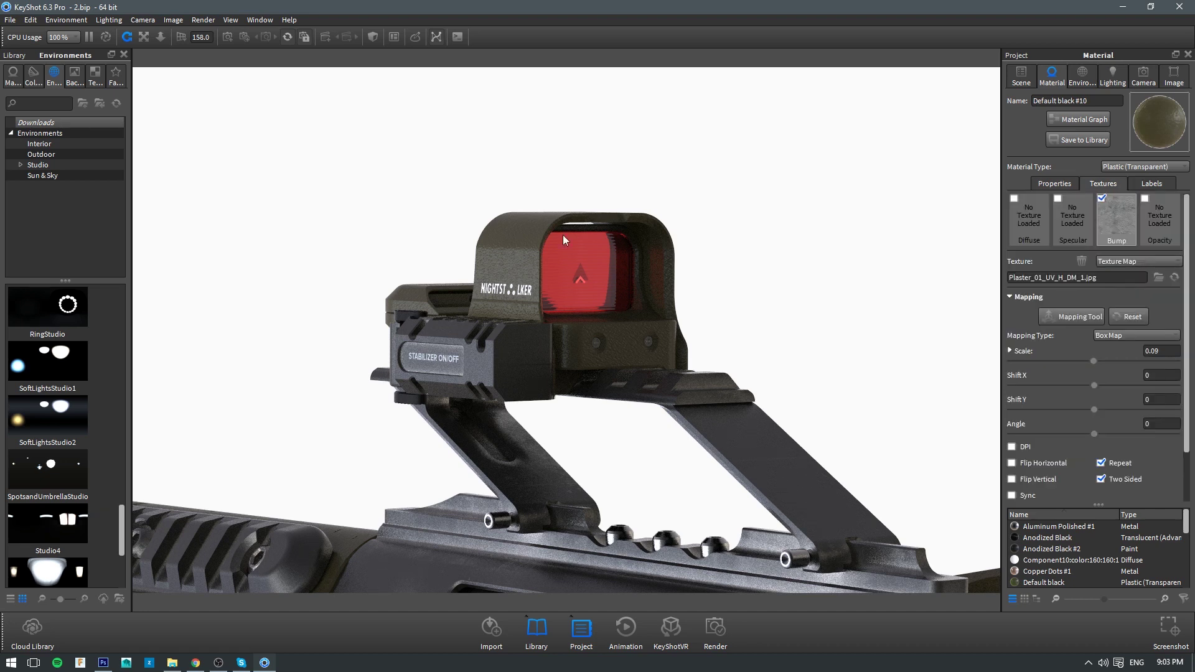
pyautogui.scroll(8, 525, 270)
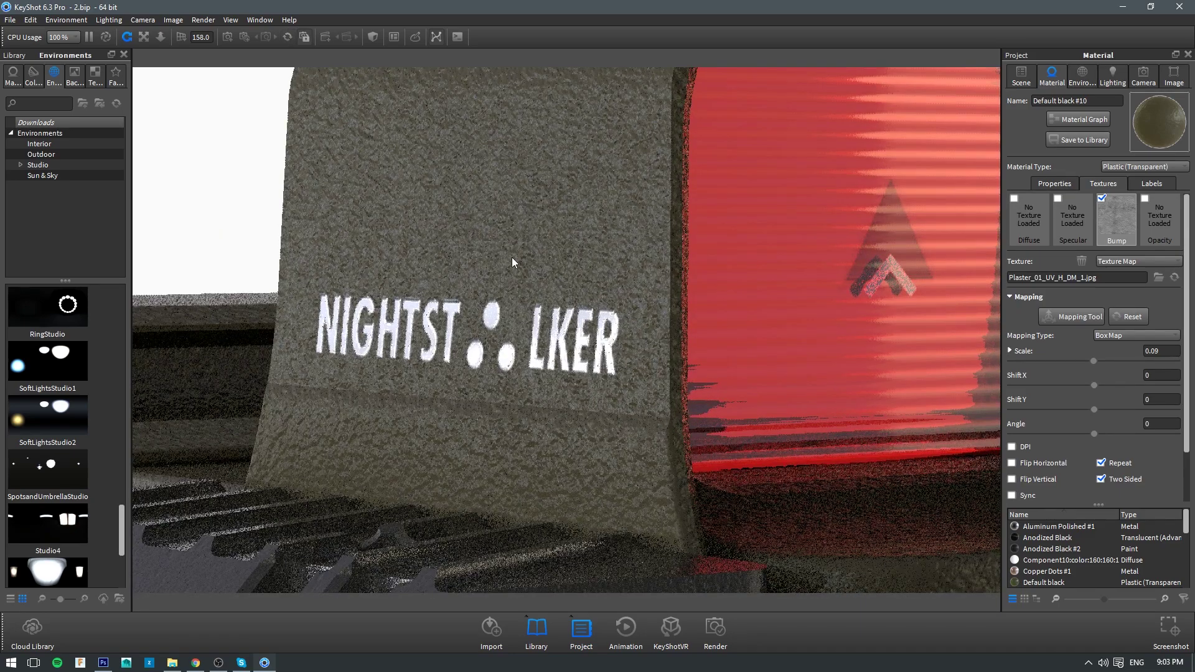
pyautogui.scroll(-6, 513, 256)
pyautogui.scroll(-4, 513, 256)
# - Open the material graph of the red sight glass and move its leupold75moainscribeddelta.jpg texture node away from the others
pyautogui.moveTo(577, 286); pyautogui.dragTo(590, 232, button='middle')
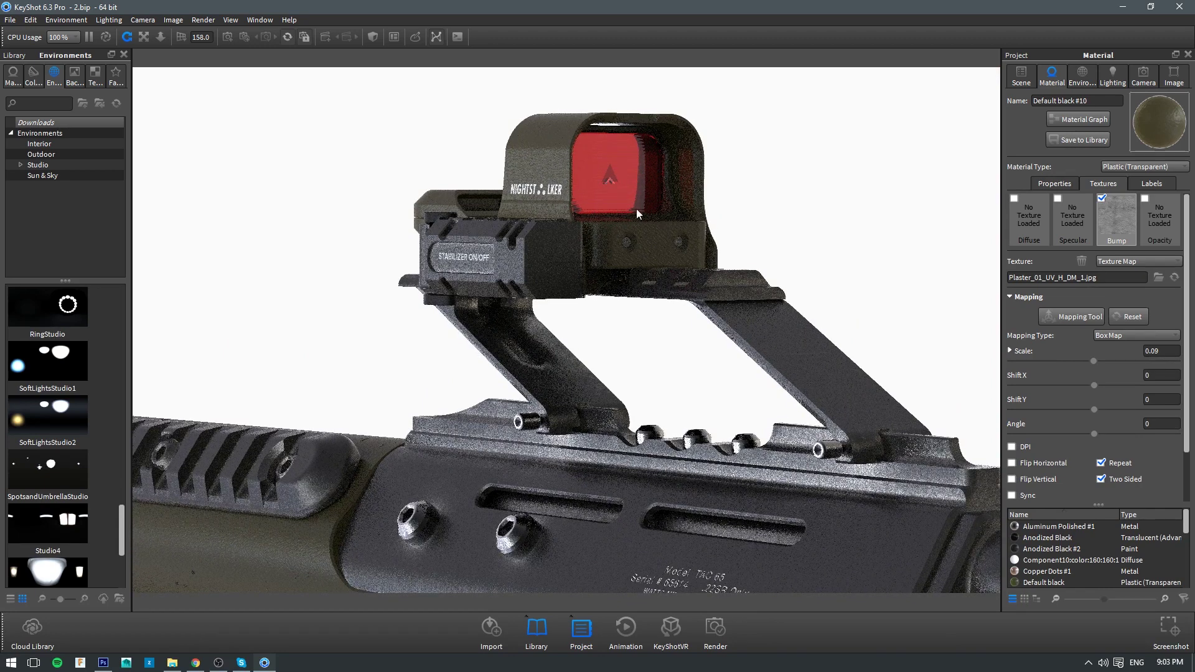
pyautogui.rightClick(615, 156)
pyautogui.click(629, 162)
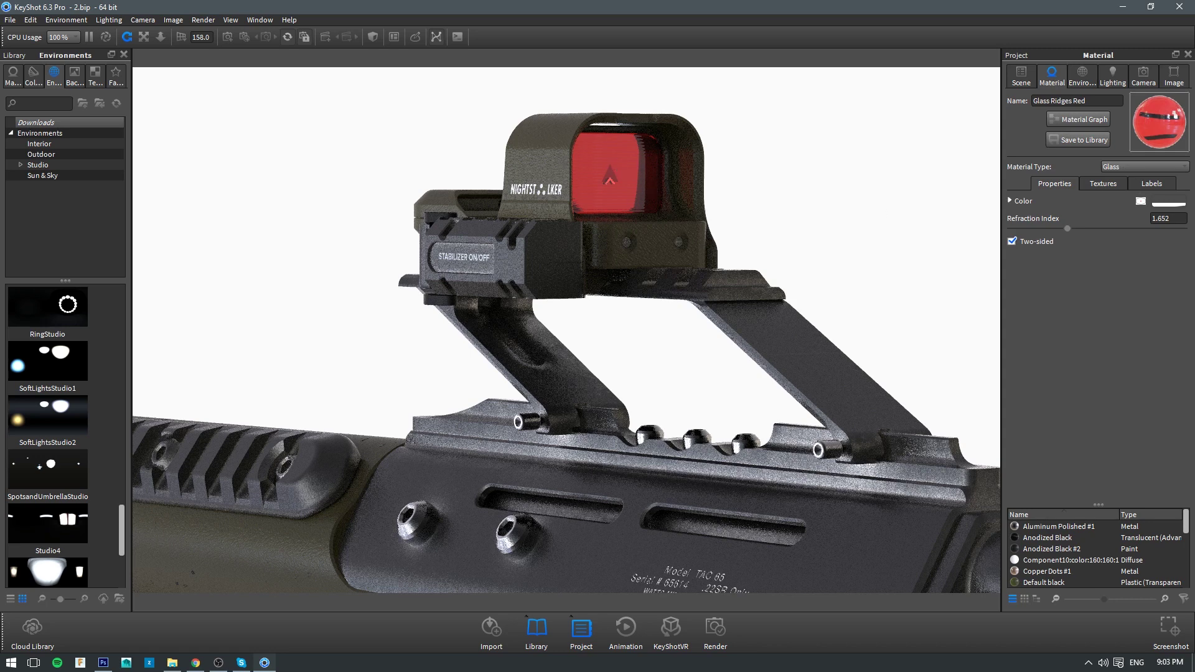
pyautogui.click(1090, 122)
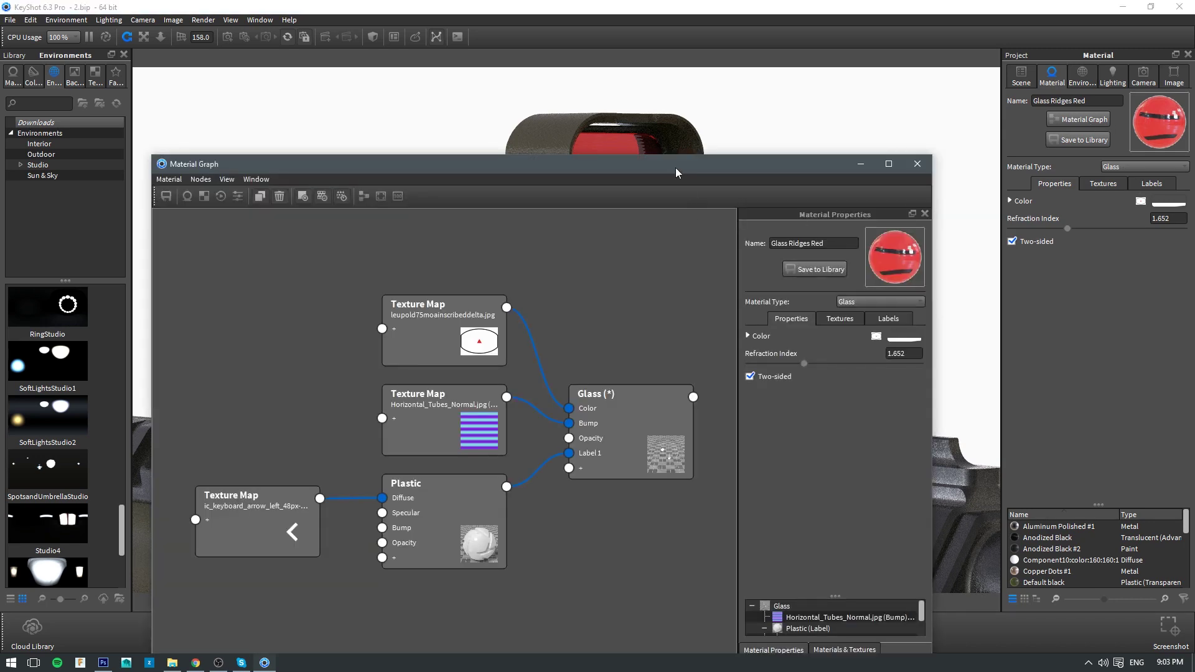
pyautogui.moveTo(675, 166); pyautogui.dragTo(775, 92)
pyautogui.moveTo(750, 339)
pyautogui.mouseDown()
pyautogui.moveTo(762, 299)
pyautogui.moveTo(753, 317)
pyautogui.mouseUp()
pyautogui.moveTo(497, 241); pyautogui.dragTo(483, 189)
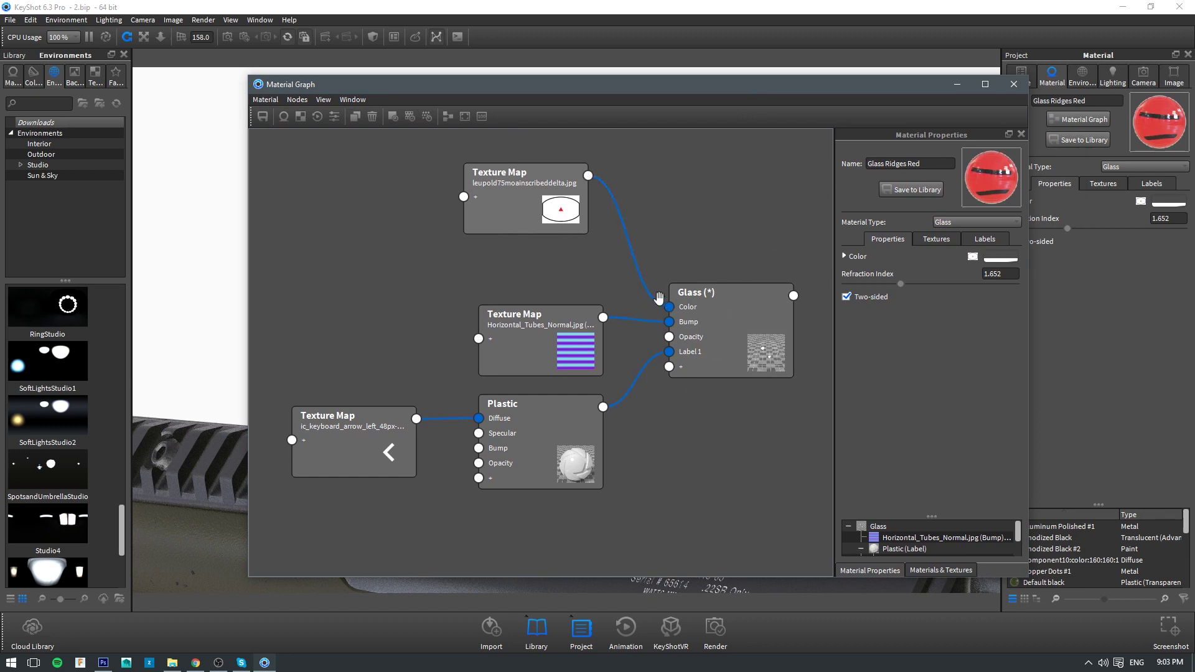
pyautogui.moveTo(774, 86); pyautogui.dragTo(567, 122)
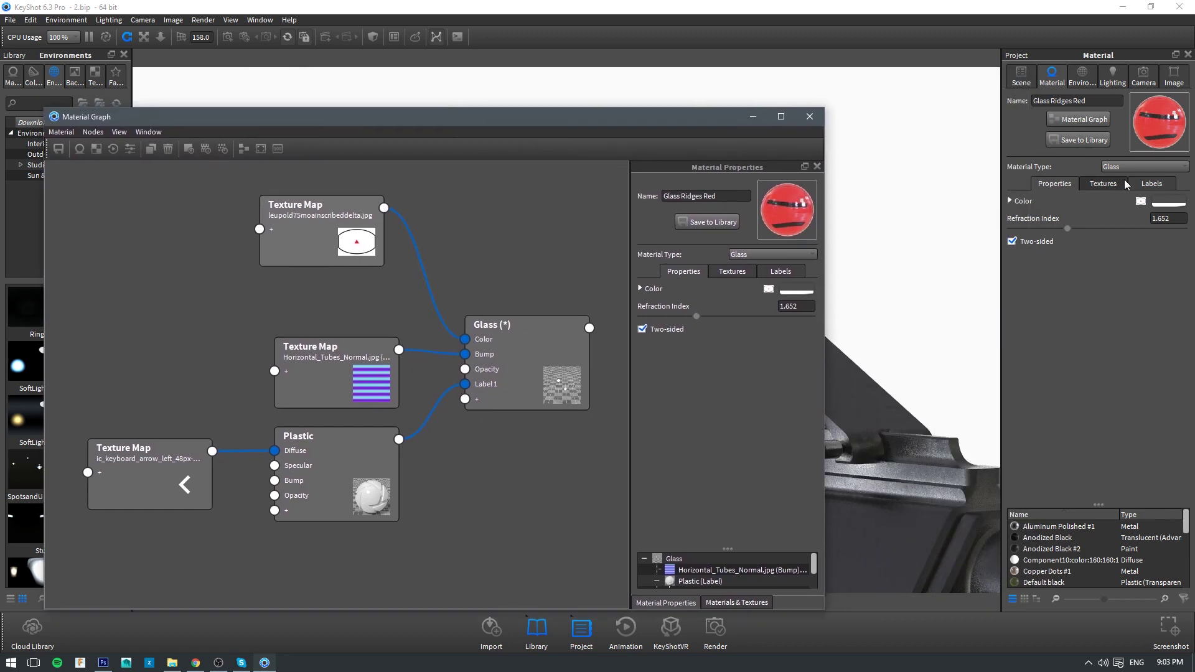
# - Show the glass material's textures alongside the graph and reposition the Horizontal_Tubes_Normal.jpg and Plastic nodes further from the Glass node
pyautogui.click(1091, 187)
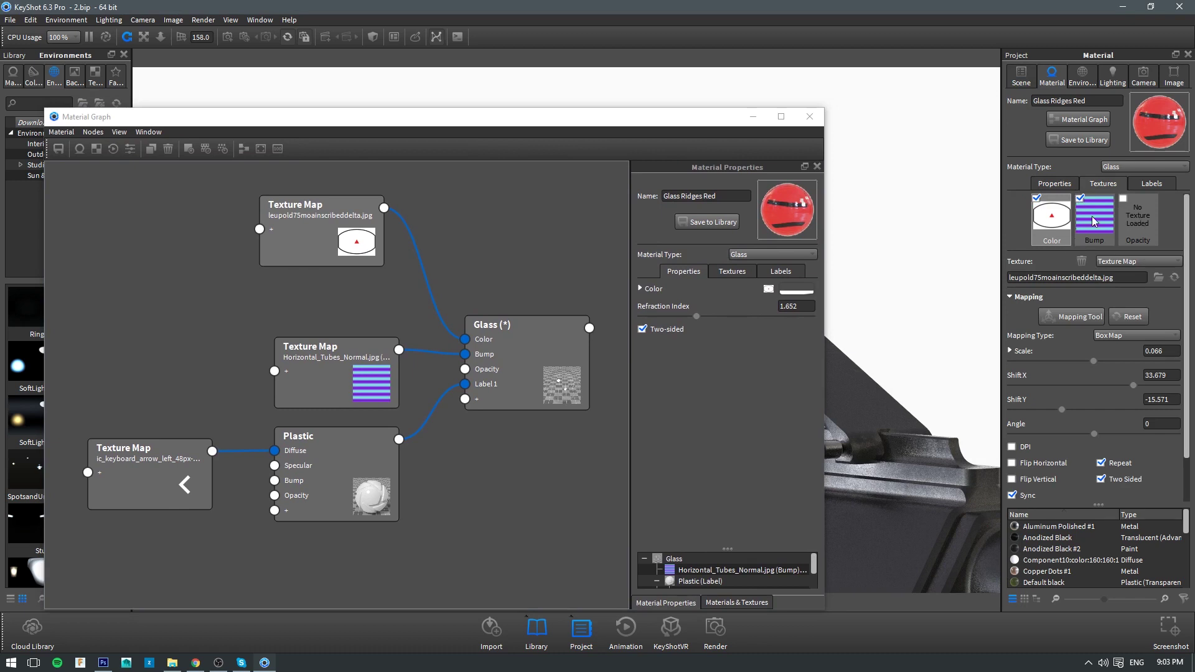
pyautogui.moveTo(508, 119); pyautogui.dragTo(619, 77)
pyautogui.moveTo(522, 318); pyautogui.dragTo(439, 291)
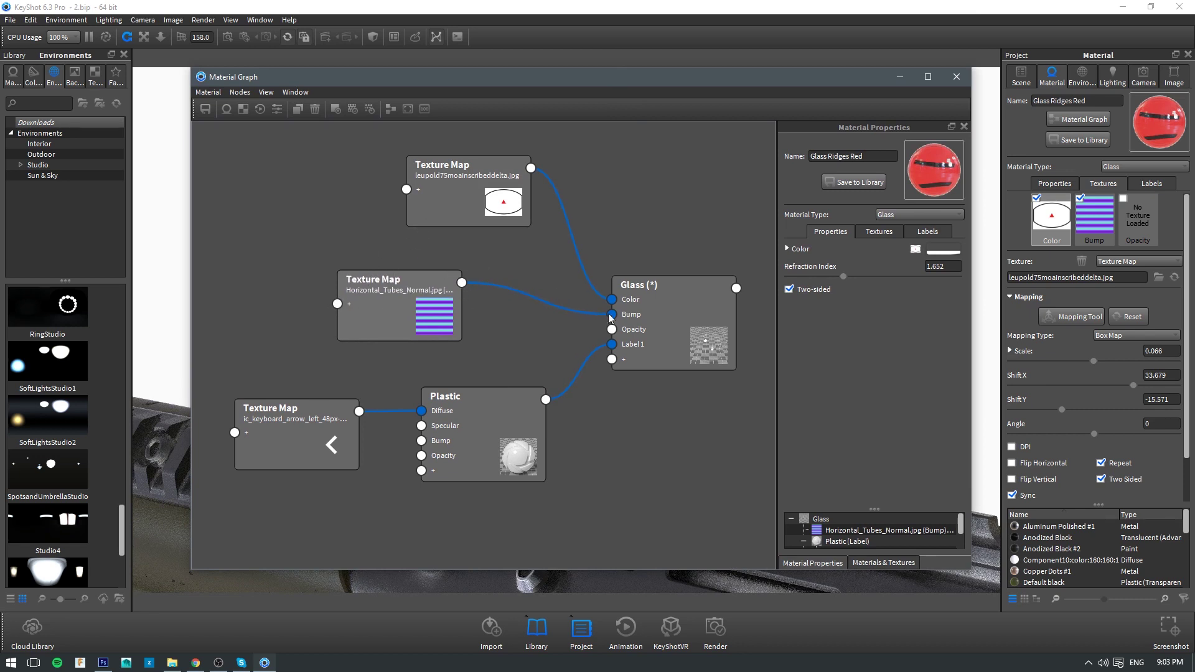
pyautogui.moveTo(511, 414); pyautogui.dragTo(495, 390)
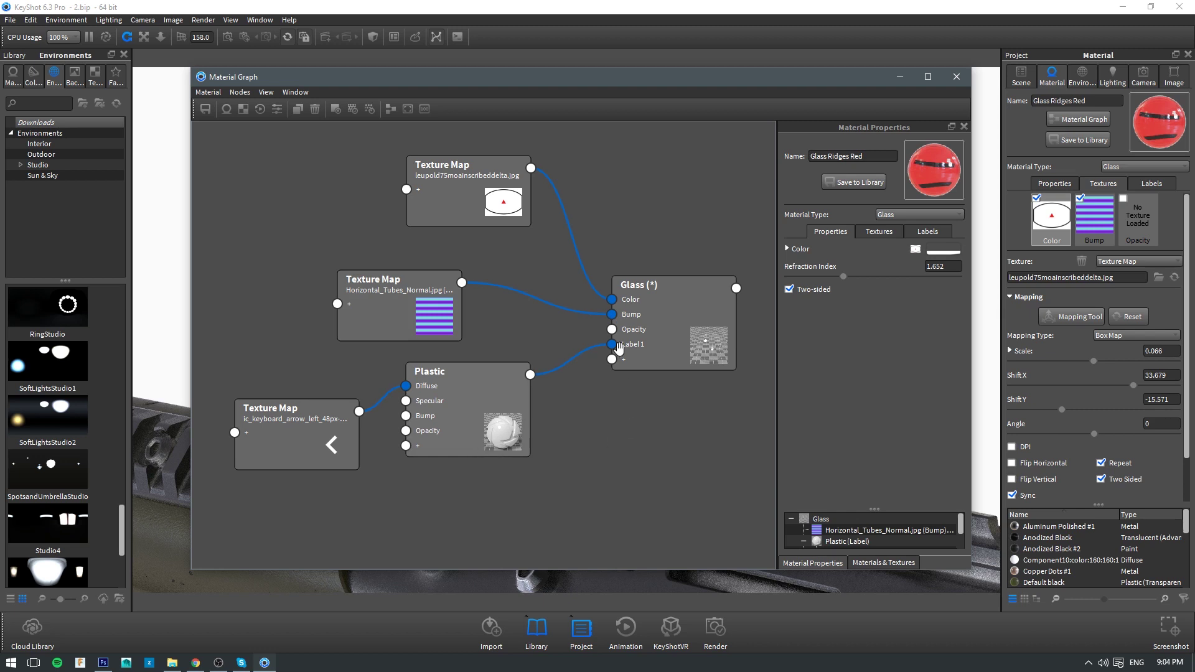
# - Move the graph window aside to compare its nodes with the rendered sight, and bring it back
pyautogui.moveTo(633, 79); pyautogui.dragTo(880, 55)
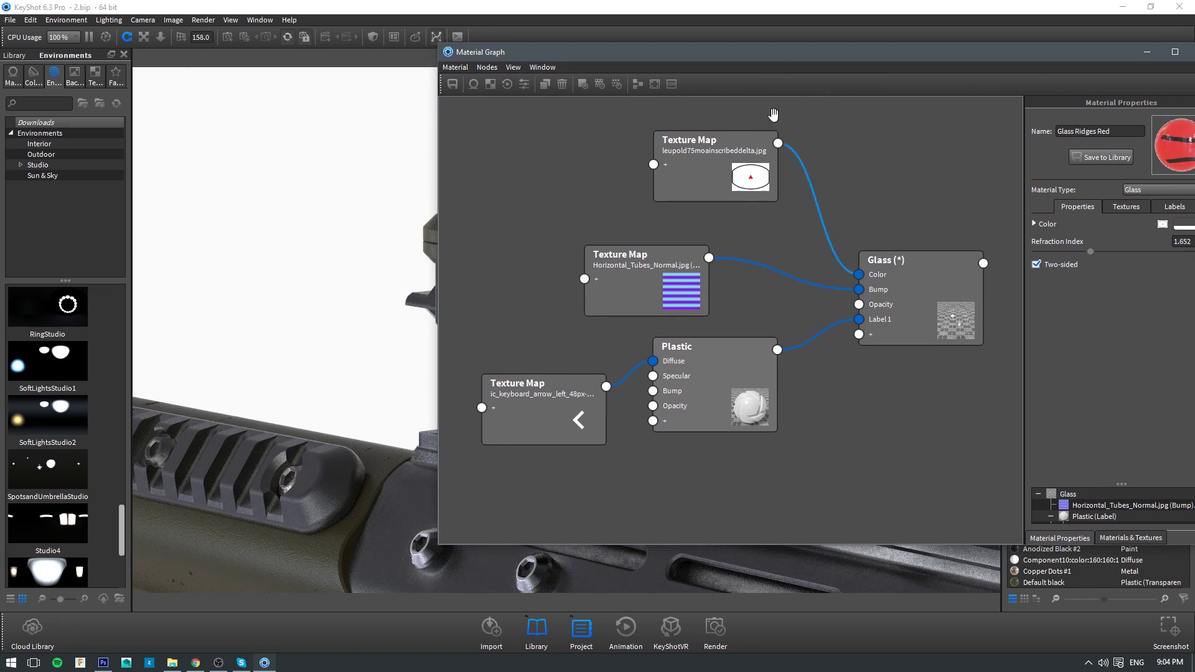
pyautogui.moveTo(725, 53); pyautogui.dragTo(1005, 70)
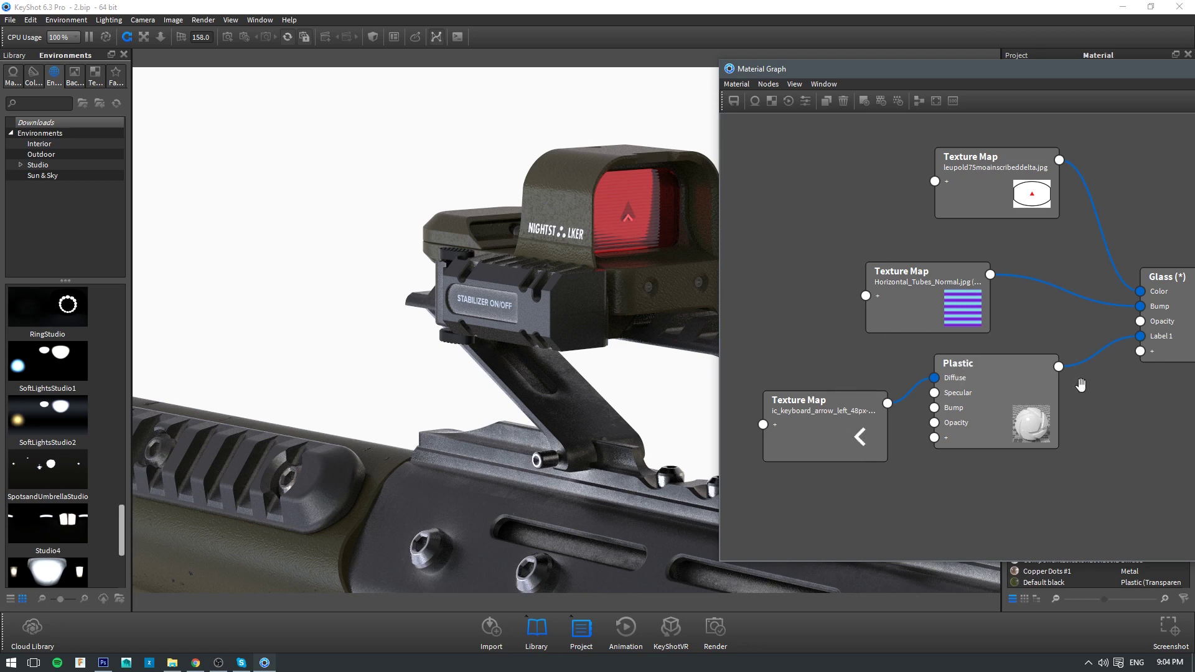
pyautogui.moveTo(1069, 72); pyautogui.dragTo(439, 124)
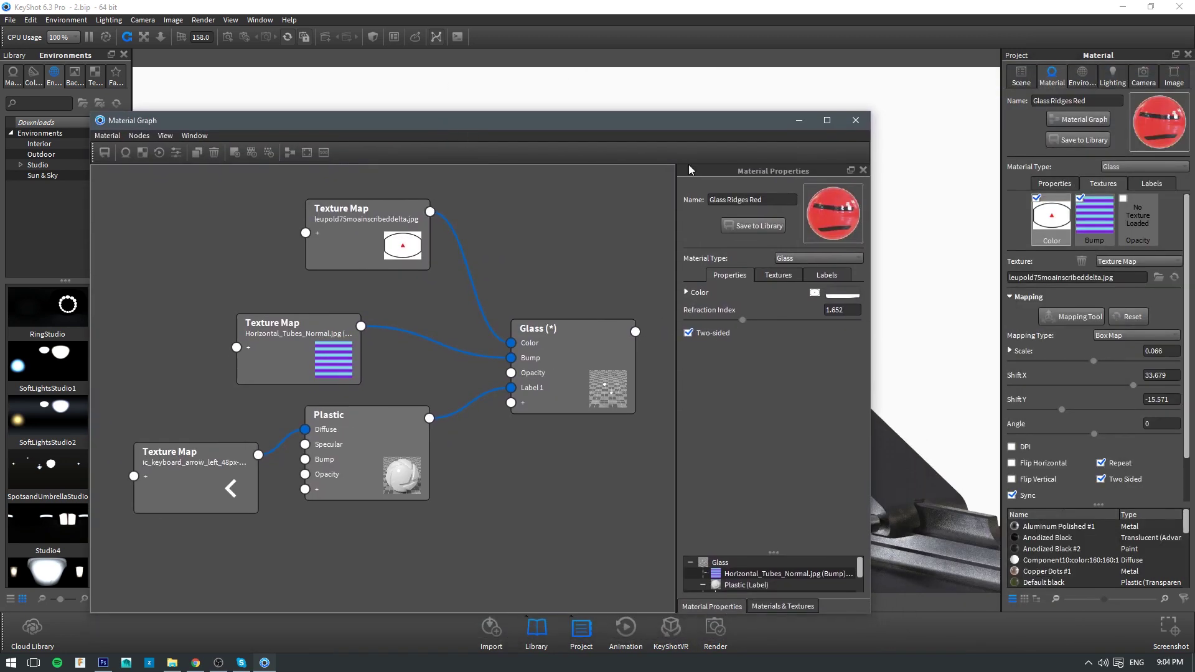
# - Change the label type of the glass material's arrow label to Metal
pyautogui.click(1151, 185)
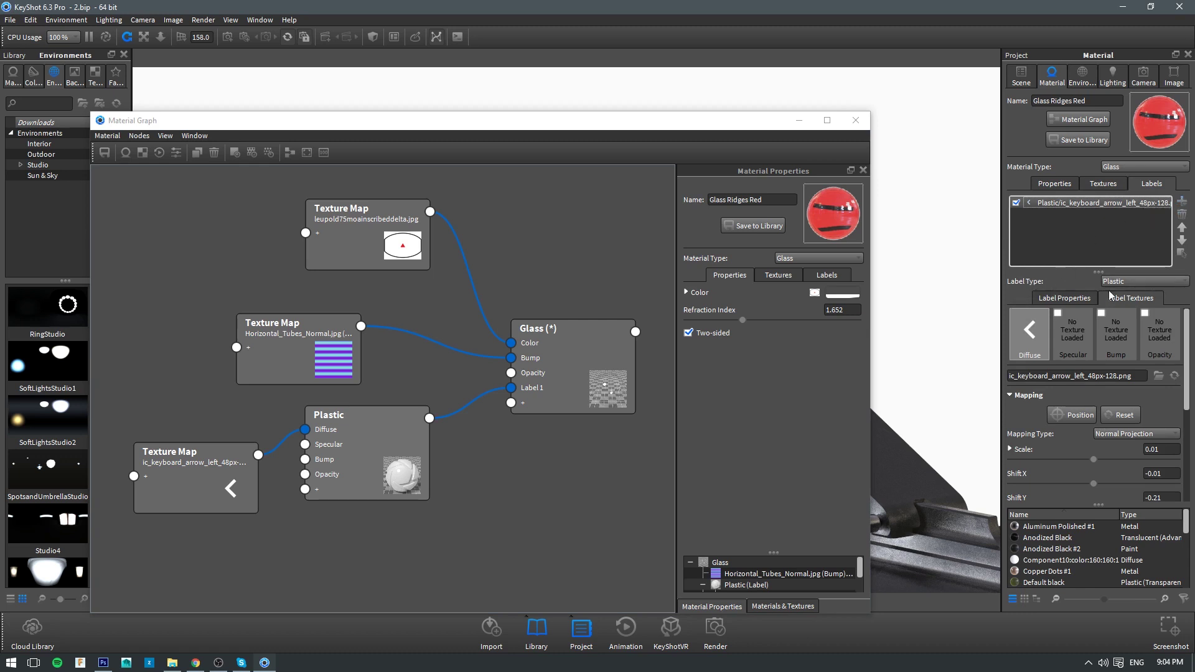
pyautogui.click(1149, 282)
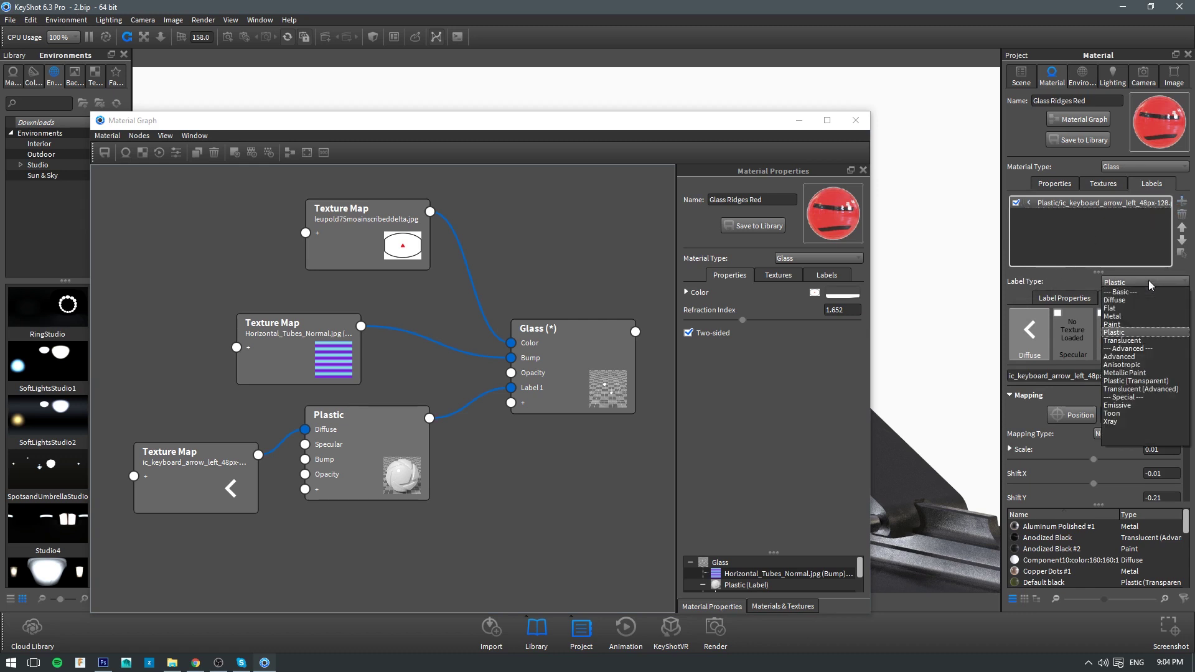
pyautogui.click(1126, 316)
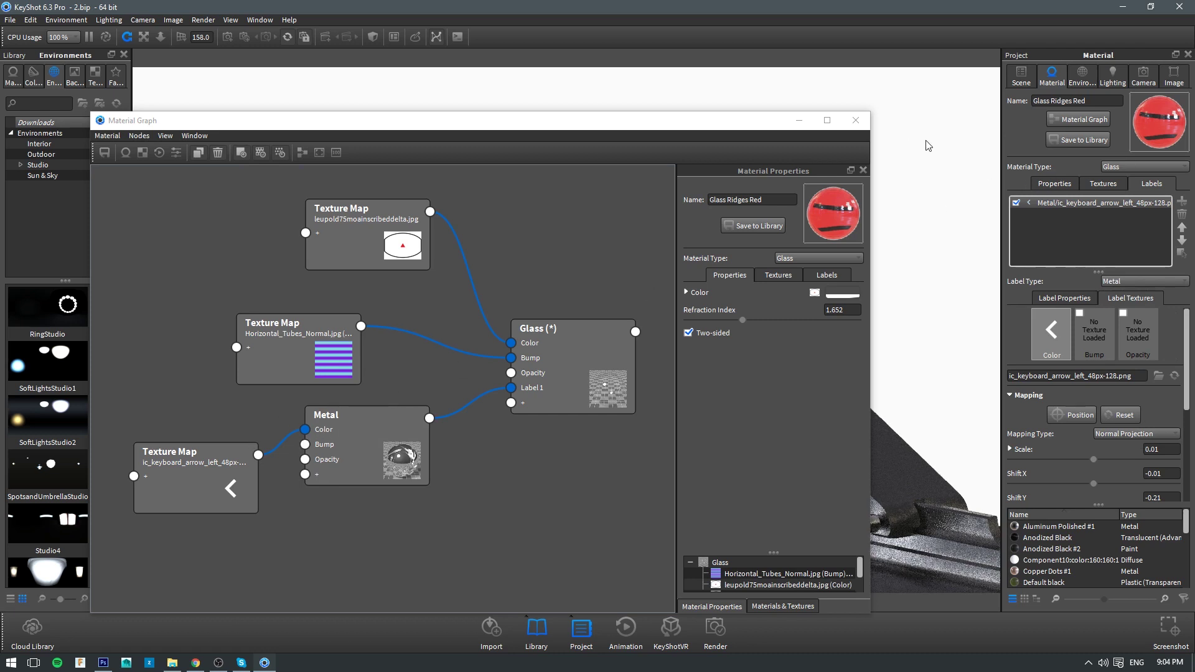
# - Disable the bump texture of the red sight glass material
pyautogui.click(1098, 184)
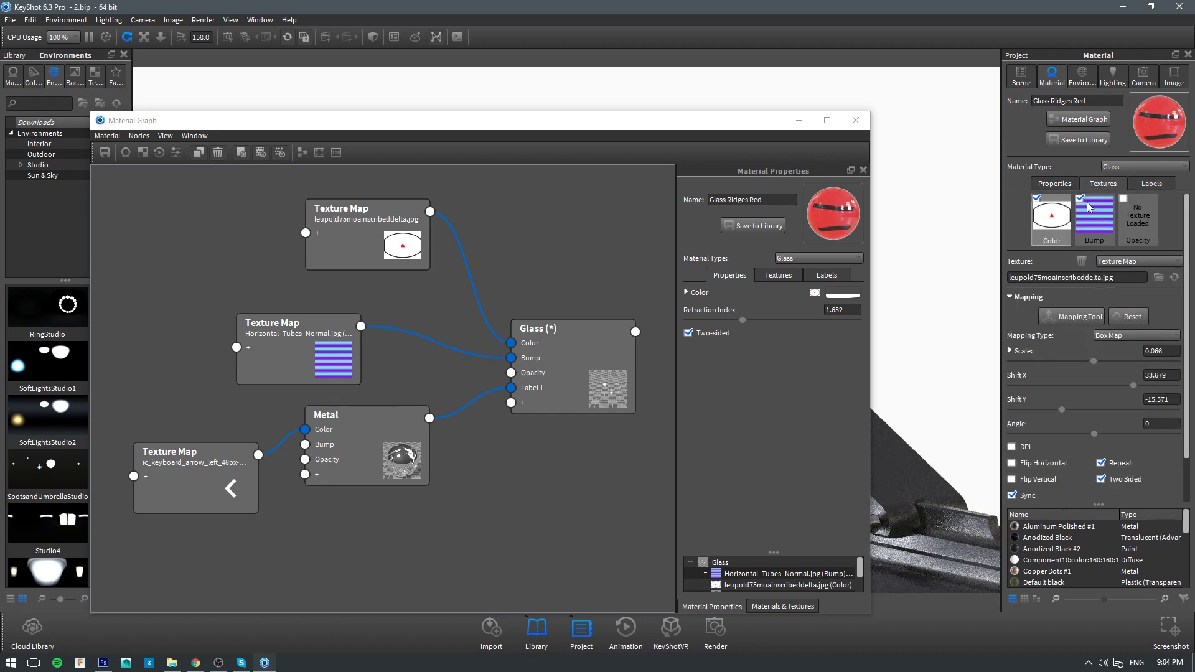
pyautogui.click(1081, 199)
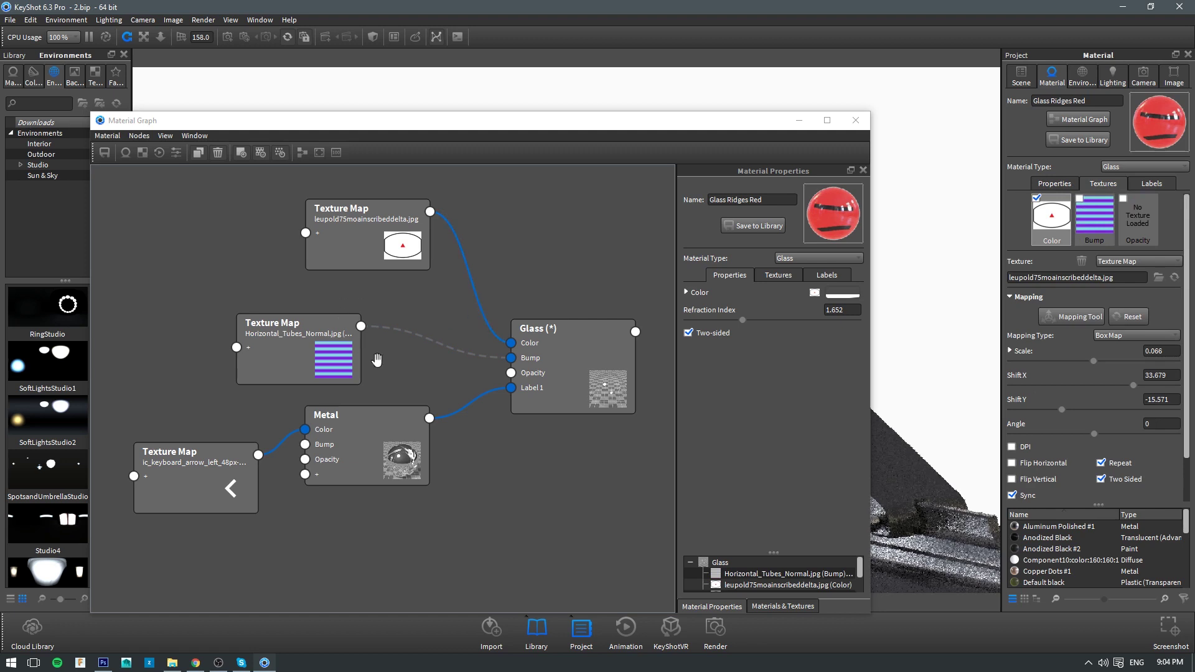
# - Disable and delete the leupold75moainscribeddelta.jpg color texture of the red sight glass material, and close its material graph
pyautogui.click(1037, 200)
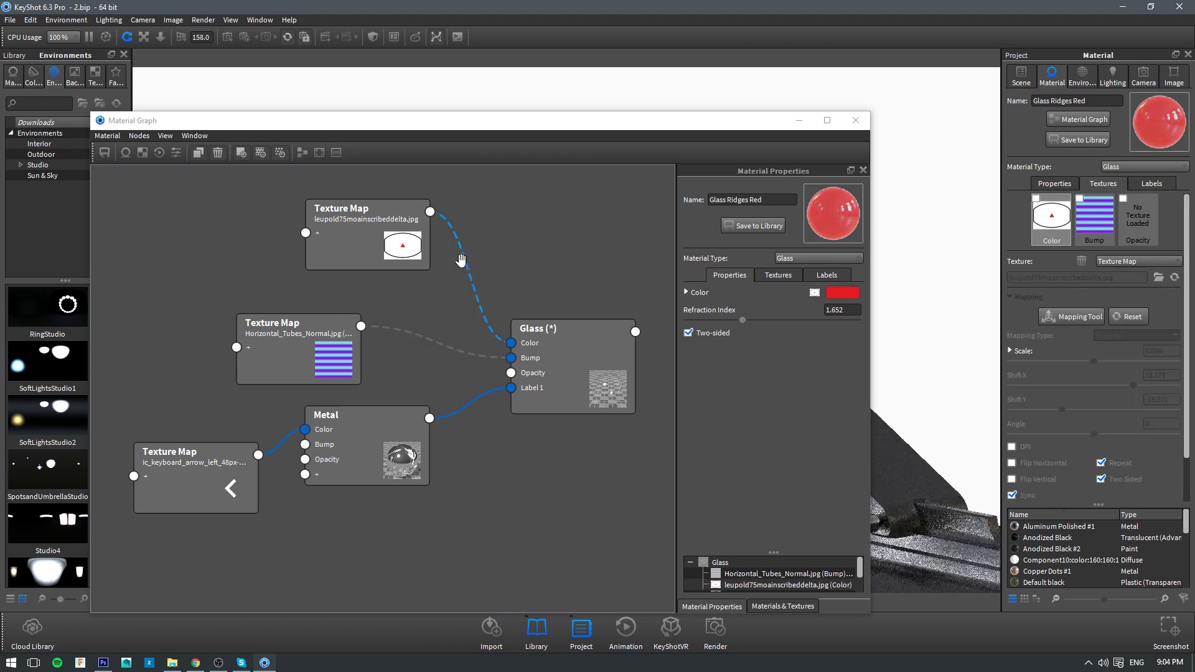
pyautogui.click(1081, 262)
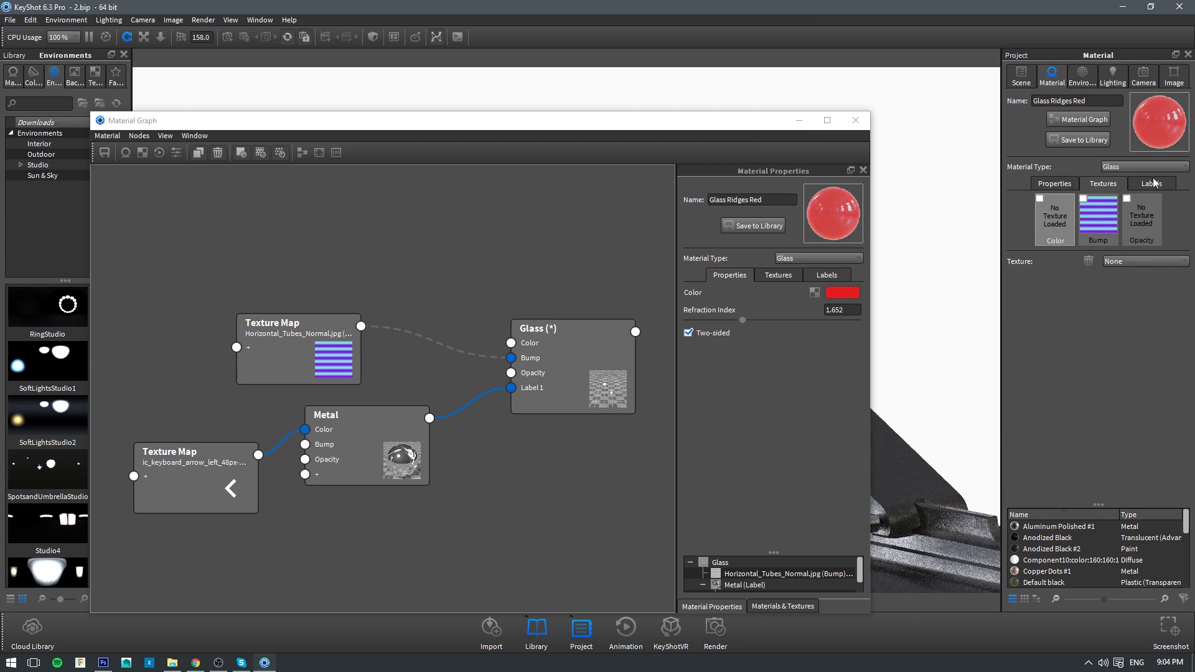
pyautogui.moveTo(561, 123); pyautogui.dragTo(666, 89)
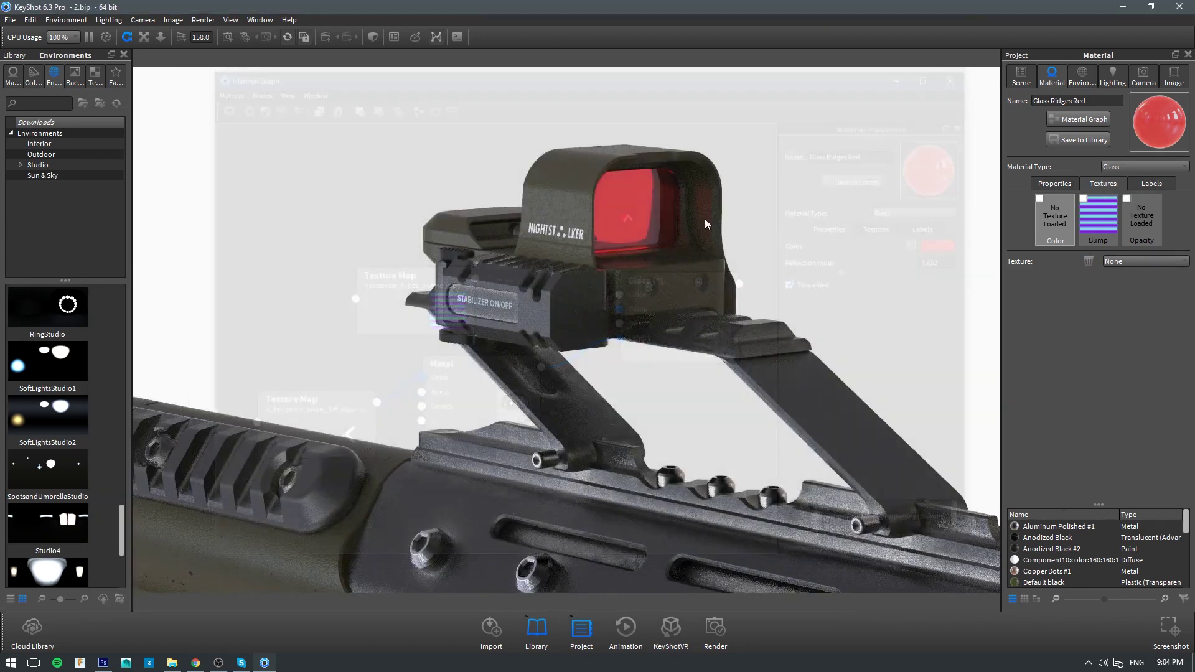
# - Open the material graph of the upper receiver's OberGunMetal material and move the root Metal node further from its label nodes
pyautogui.scroll(-4, 641, 387)
pyautogui.moveTo(585, 243); pyautogui.dragTo(554, 133, button='middle')
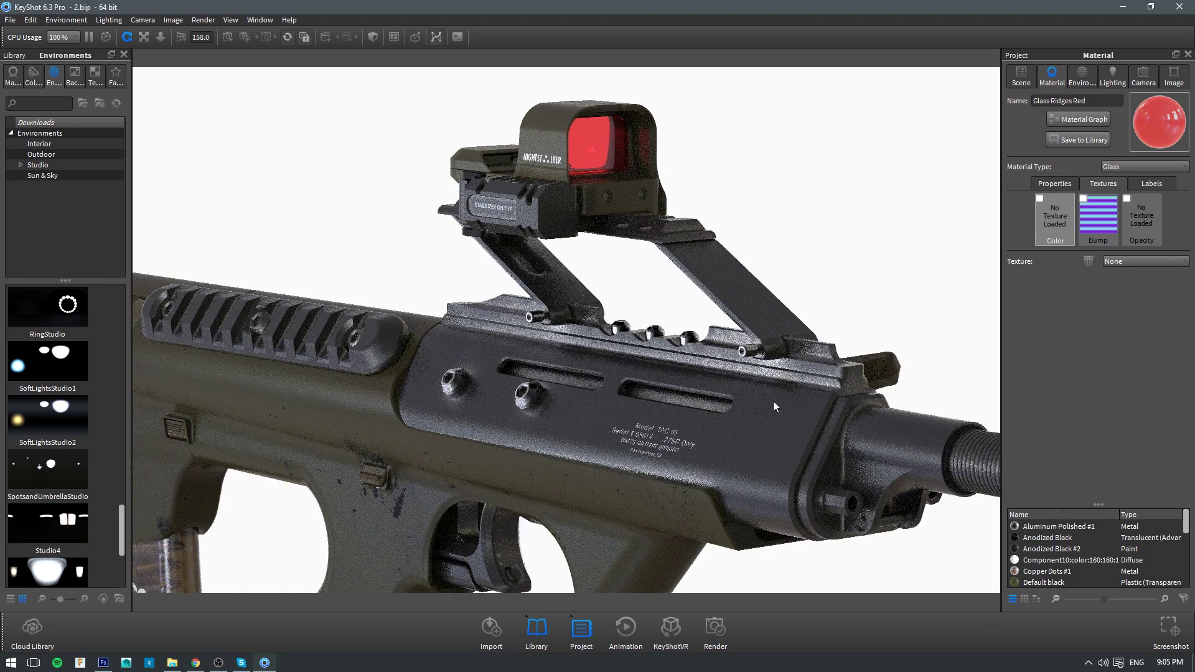
pyautogui.rightClick(755, 412)
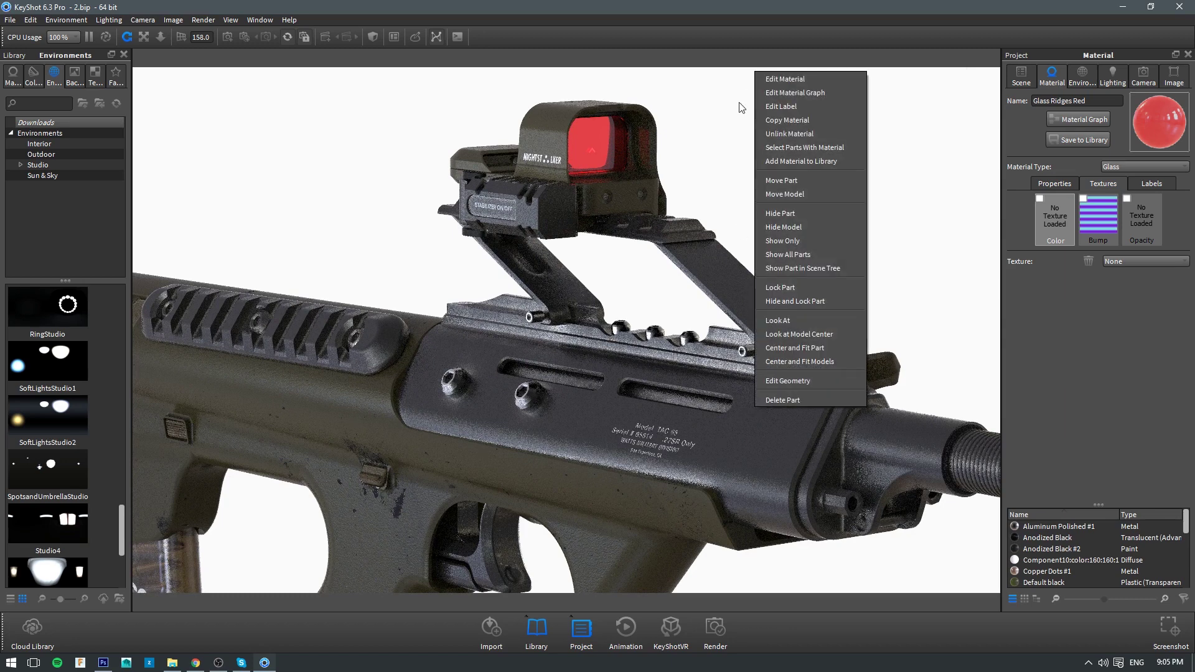
pyautogui.click(783, 74)
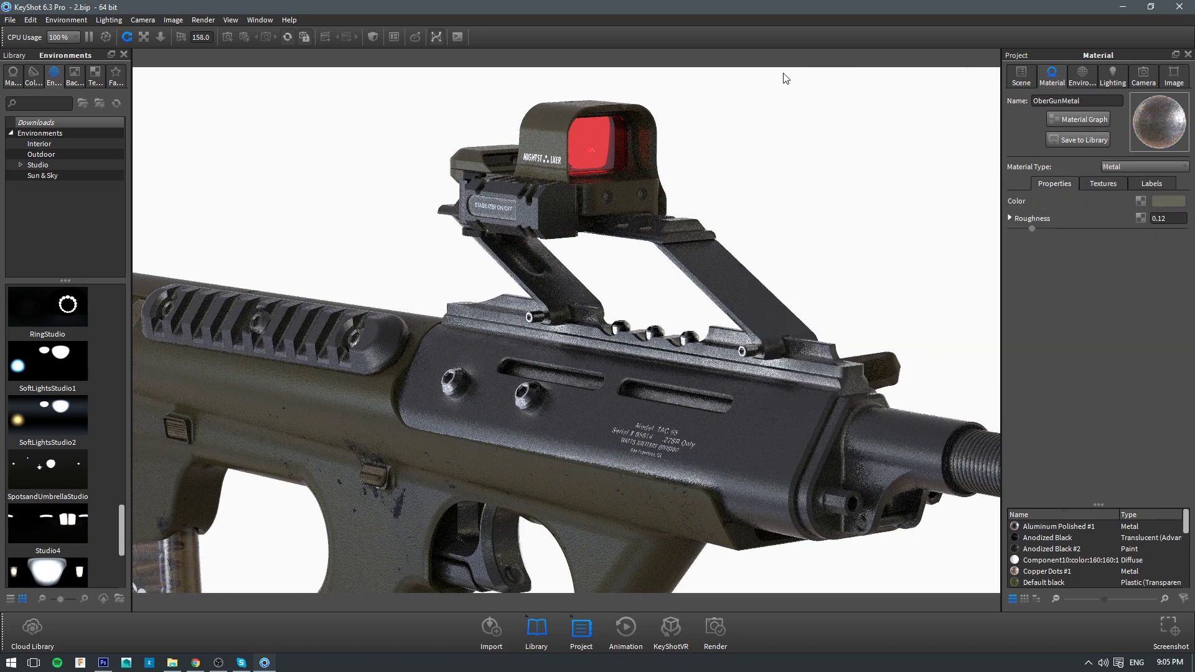
pyautogui.click(1073, 116)
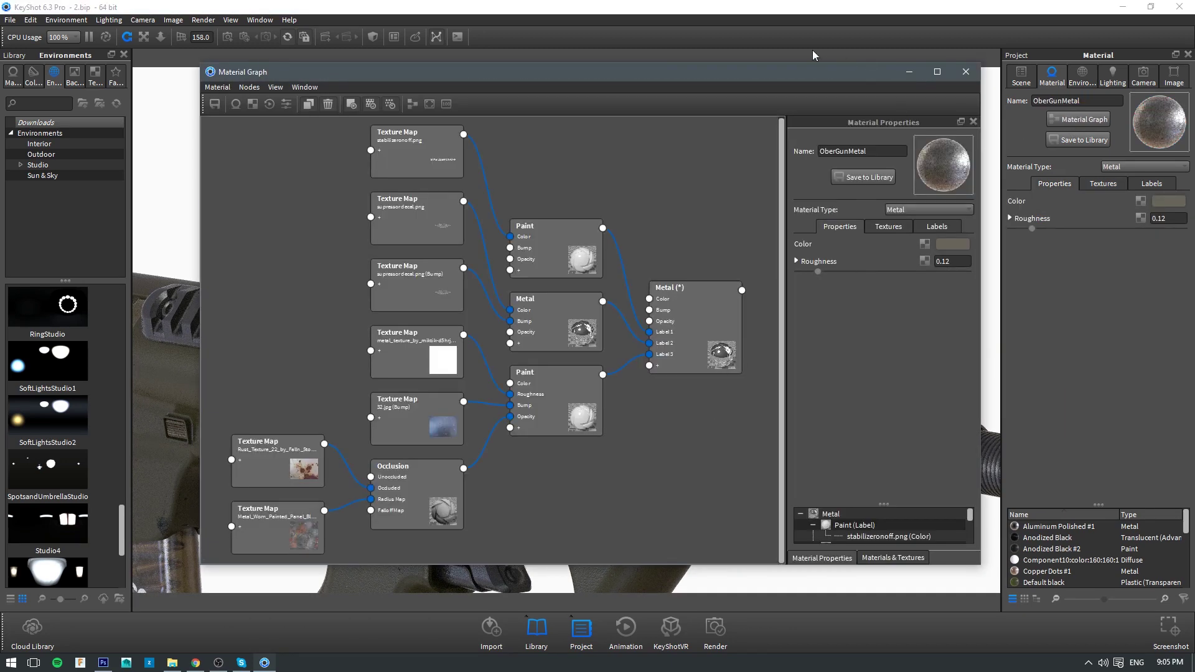
pyautogui.moveTo(663, 73); pyautogui.dragTo(749, 87)
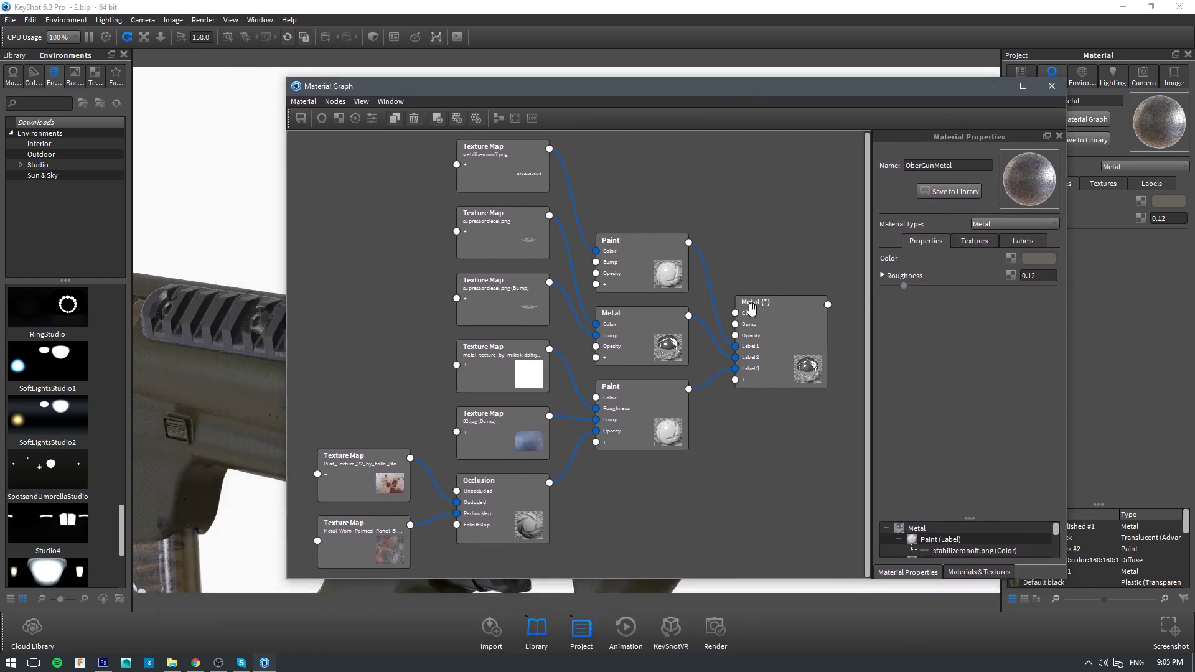
pyautogui.moveTo(788, 357); pyautogui.dragTo(816, 335)
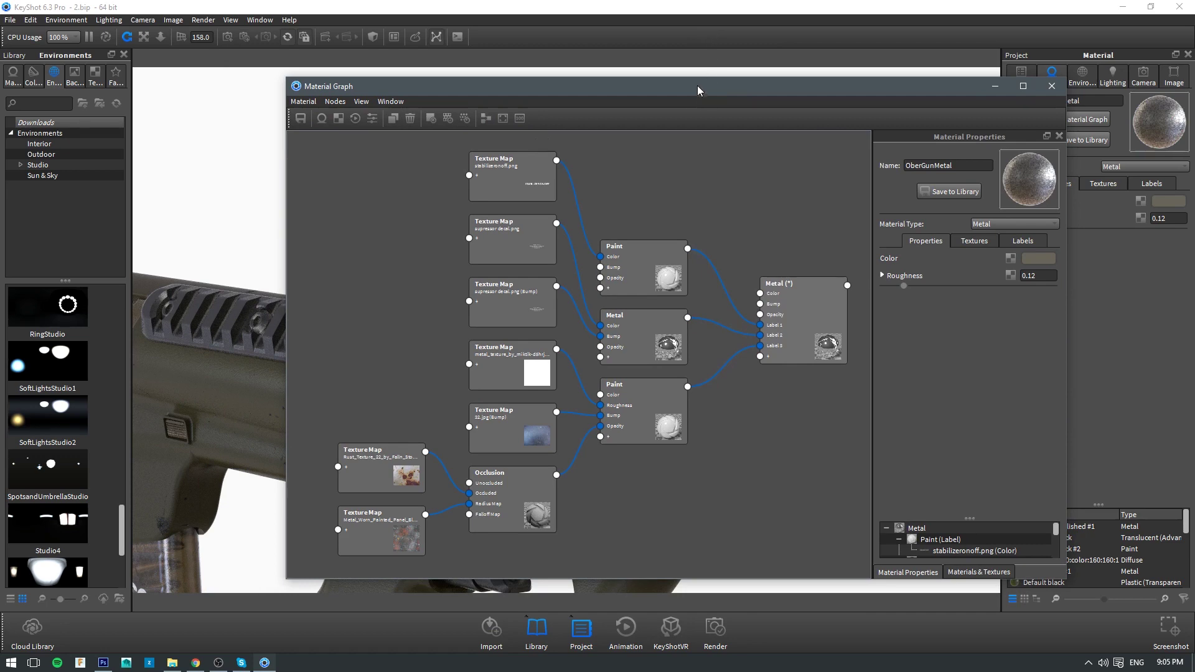
# - Move the graph window aside and examine the receiver's rendered metal surface around the bolts and slot up close
pyautogui.moveTo(698, 84); pyautogui.dragTo(820, 188)
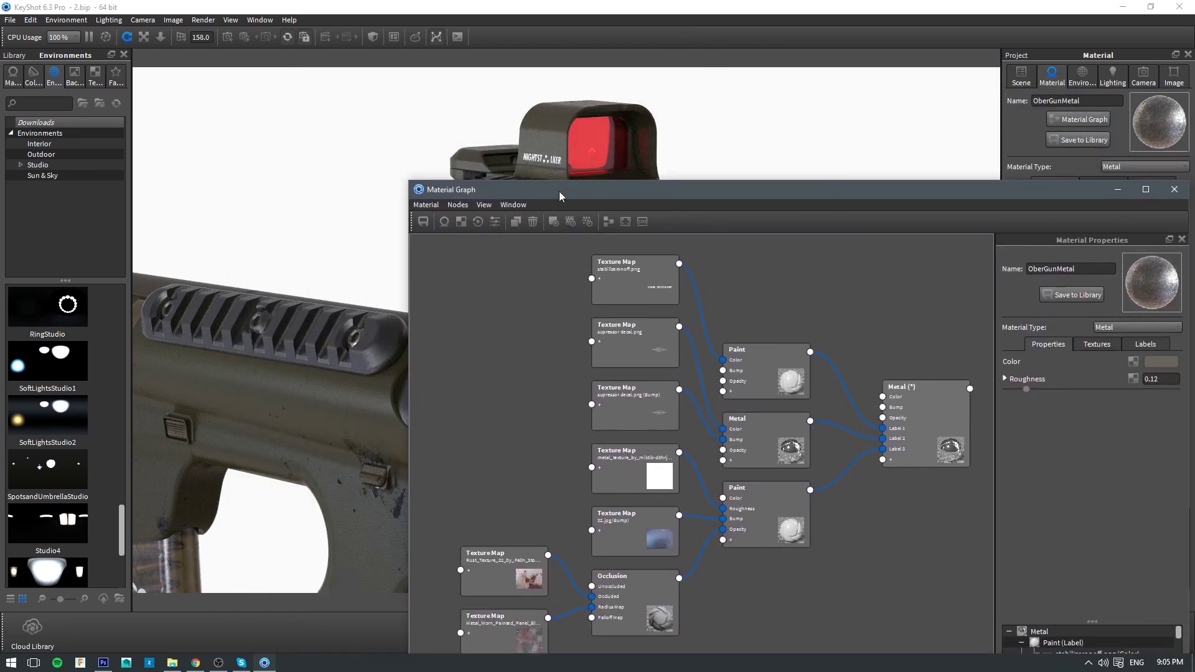
pyautogui.moveTo(560, 197); pyautogui.dragTo(916, 126)
pyautogui.scroll(5, 557, 389)
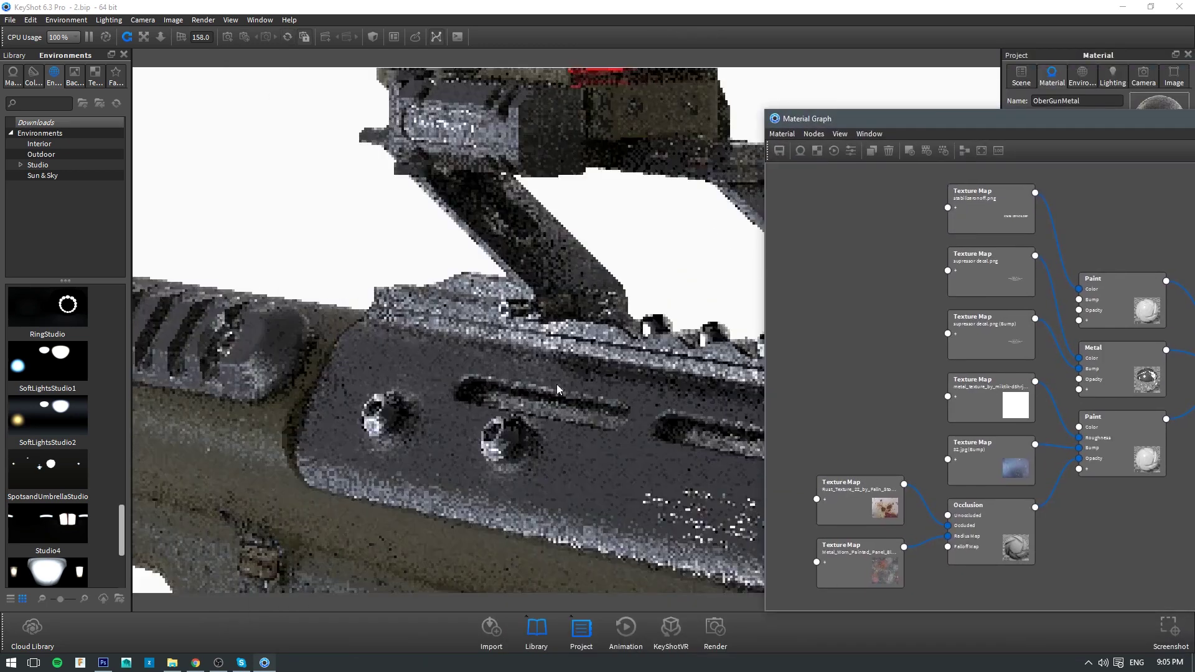
pyautogui.scroll(3, 560, 392)
pyautogui.moveTo(563, 406); pyautogui.dragTo(518, 286, button='middle')
pyautogui.scroll(-2, 439, 365)
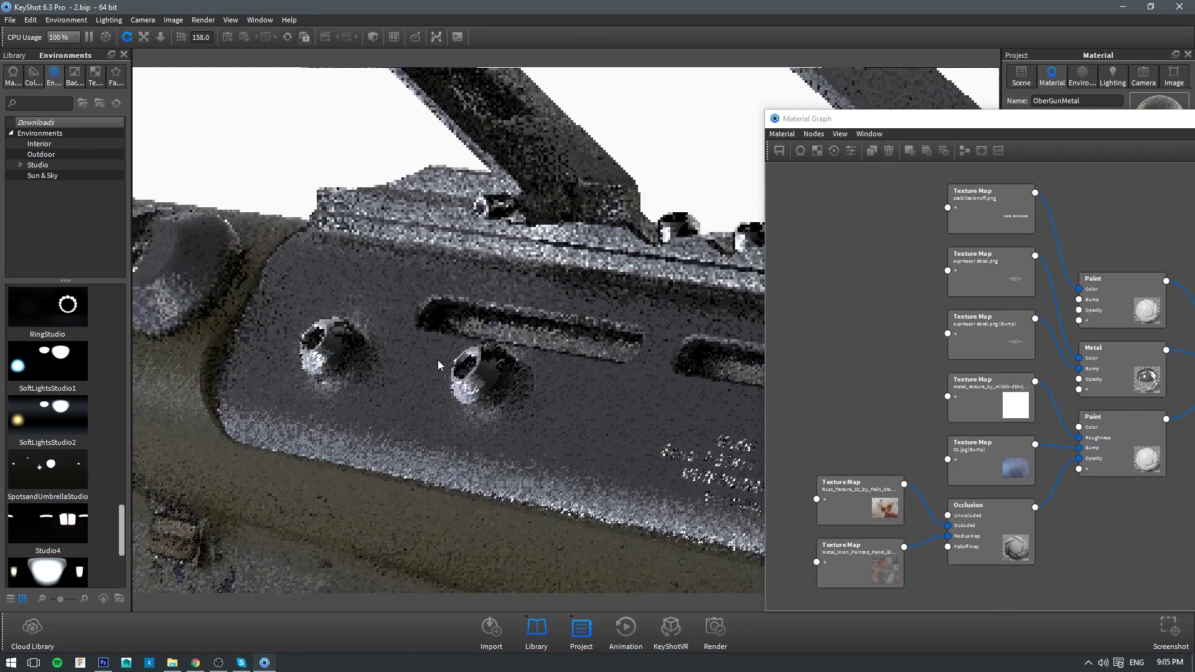
pyautogui.moveTo(438, 365); pyautogui.dragTo(476, 361)
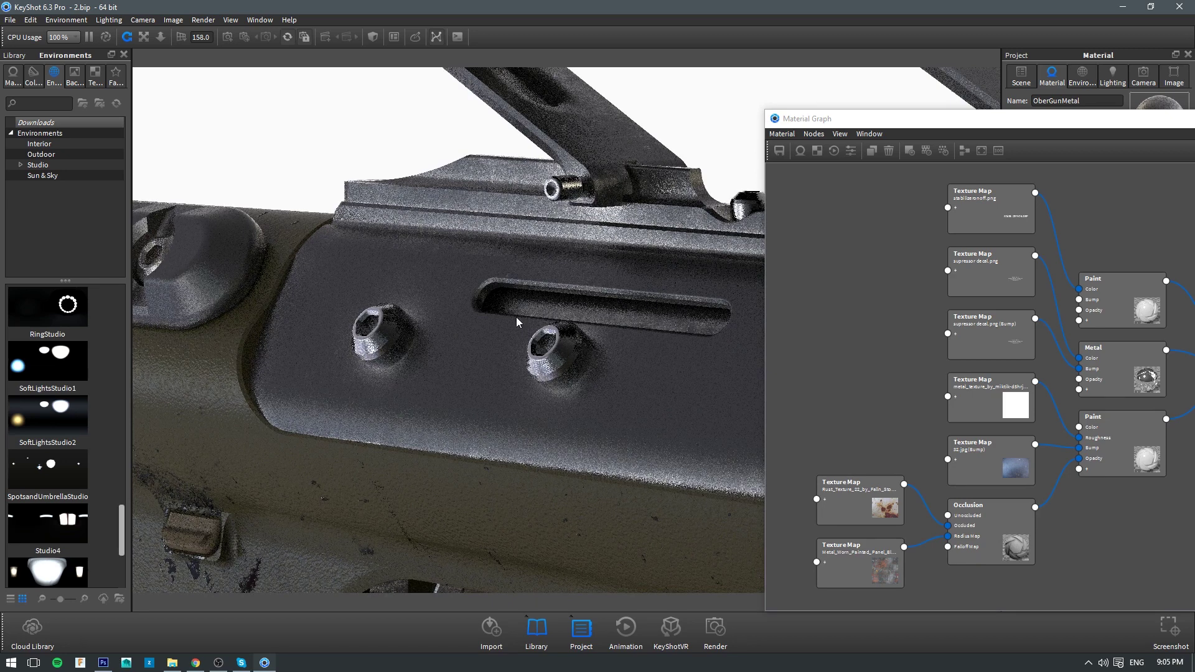
# - Bring the graph window back over the render and nudge the root Metal node slightly closer to its label nodes
pyautogui.moveTo(1019, 112); pyautogui.dragTo(564, 88)
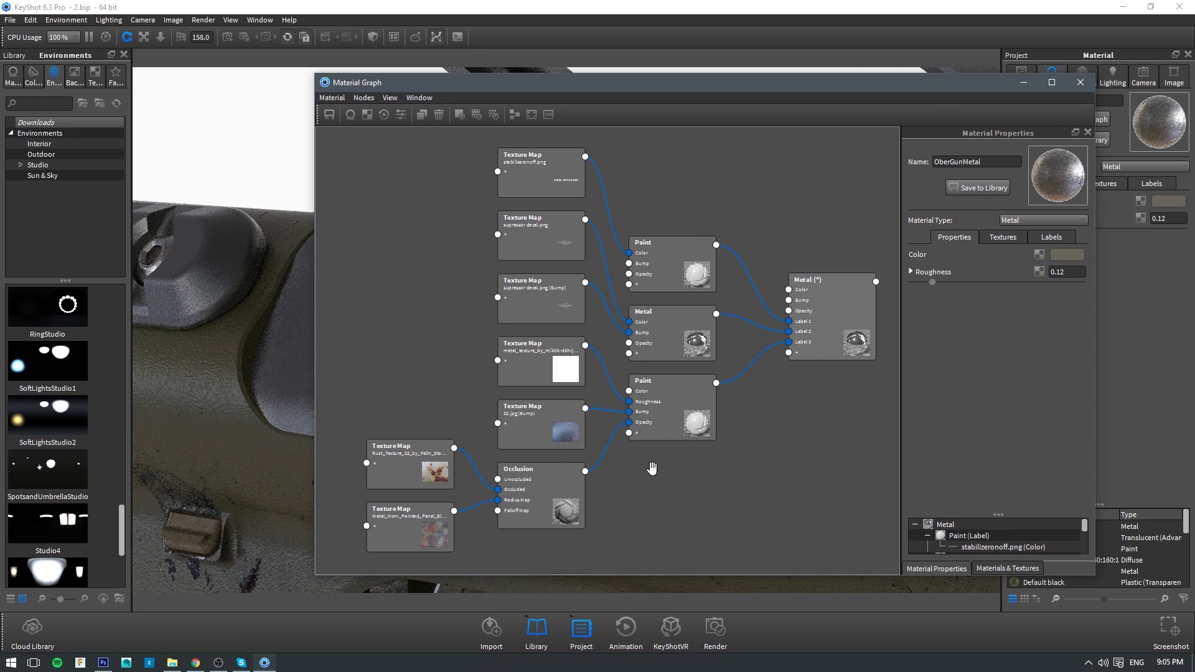
pyautogui.moveTo(830, 320); pyautogui.dragTo(822, 319)
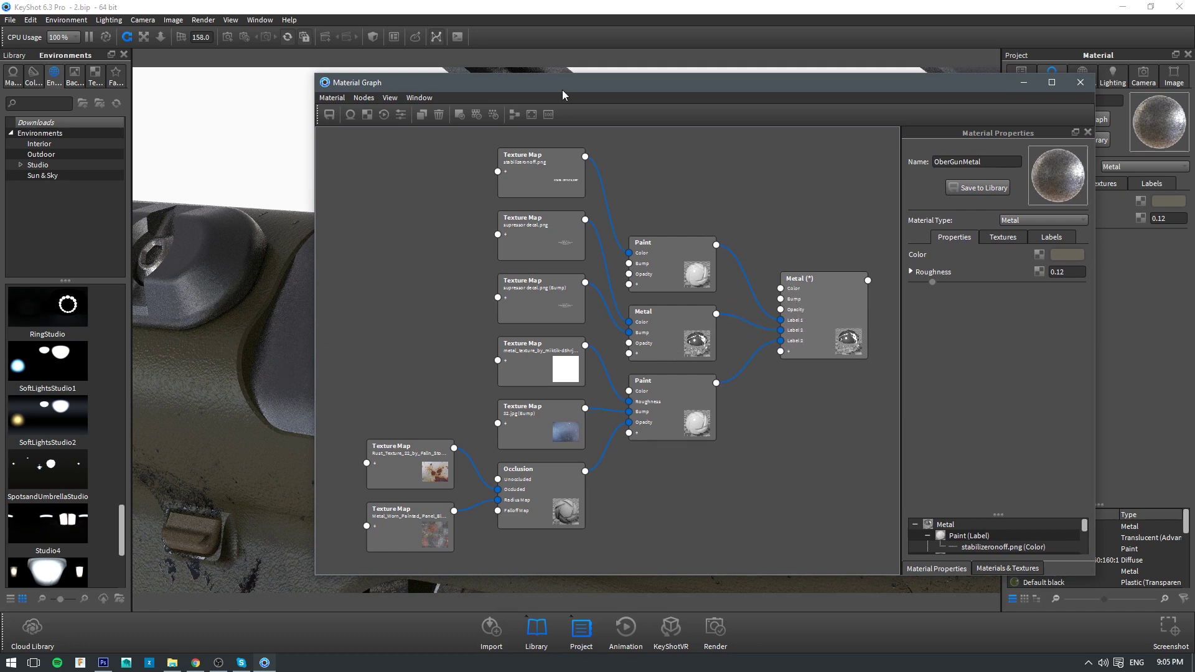
pyautogui.moveTo(562, 89); pyautogui.dragTo(830, 124)
pyautogui.moveTo(1052, 119); pyautogui.dragTo(737, 91)
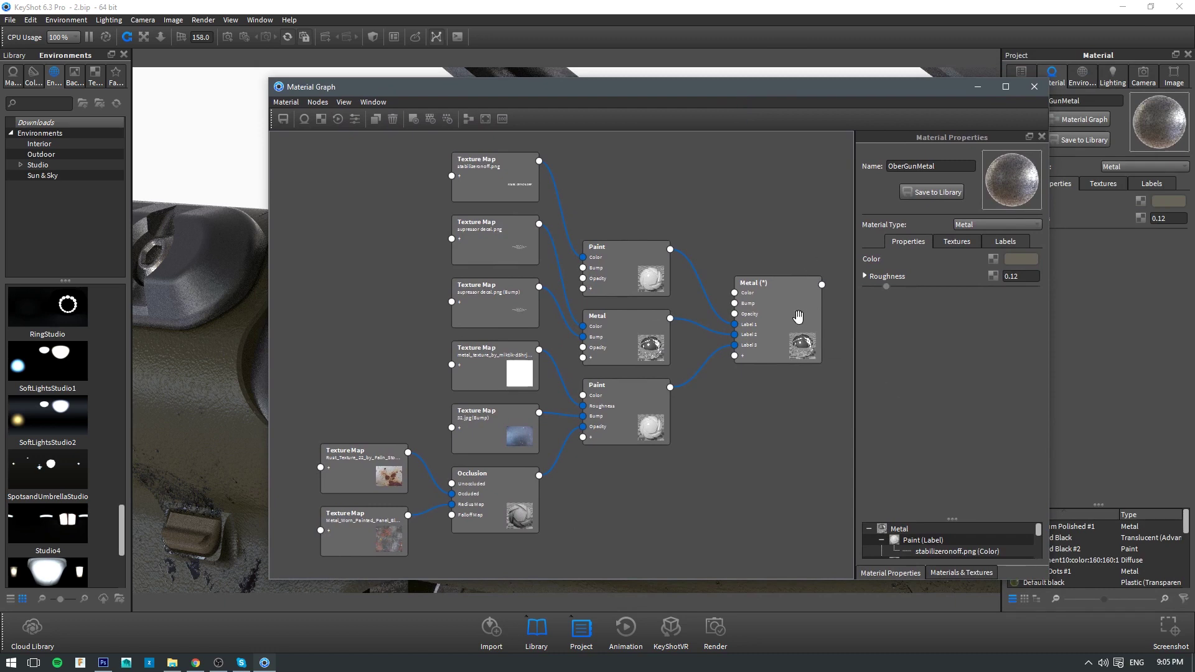
# - Examine the texture maps and Occlusion node feeding the gun metal's labels, comparing them with the rendered surface
pyautogui.scroll(2, 798, 317)
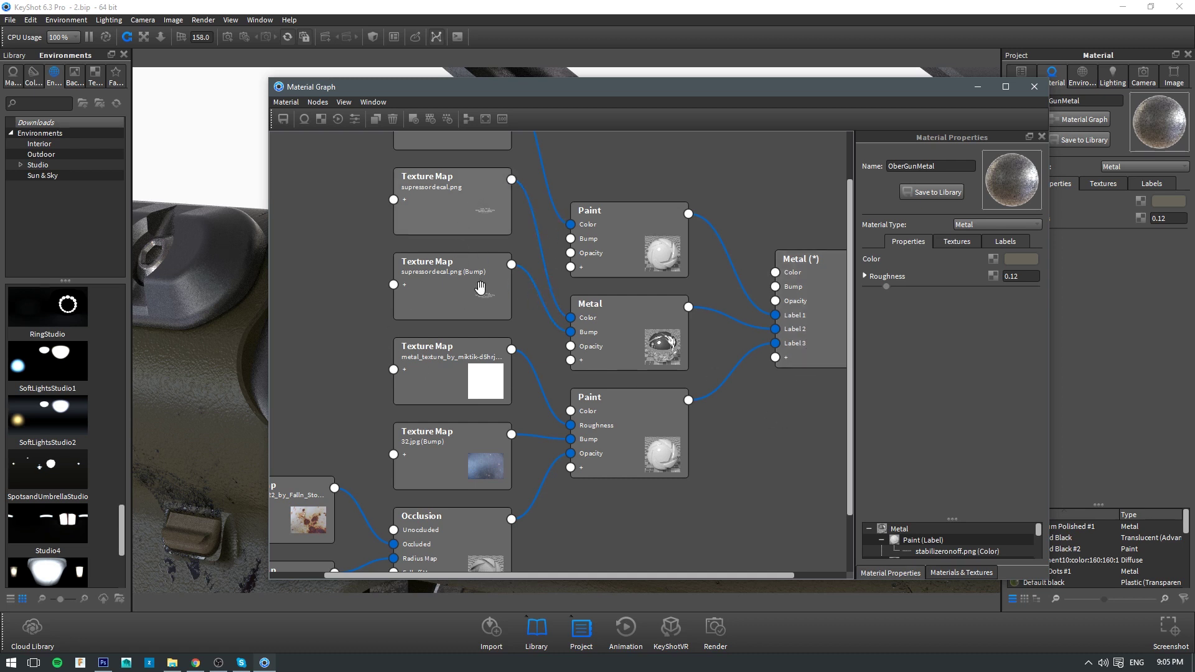
pyautogui.scroll(-1, 525, 350)
pyautogui.scroll(-2, 489, 433)
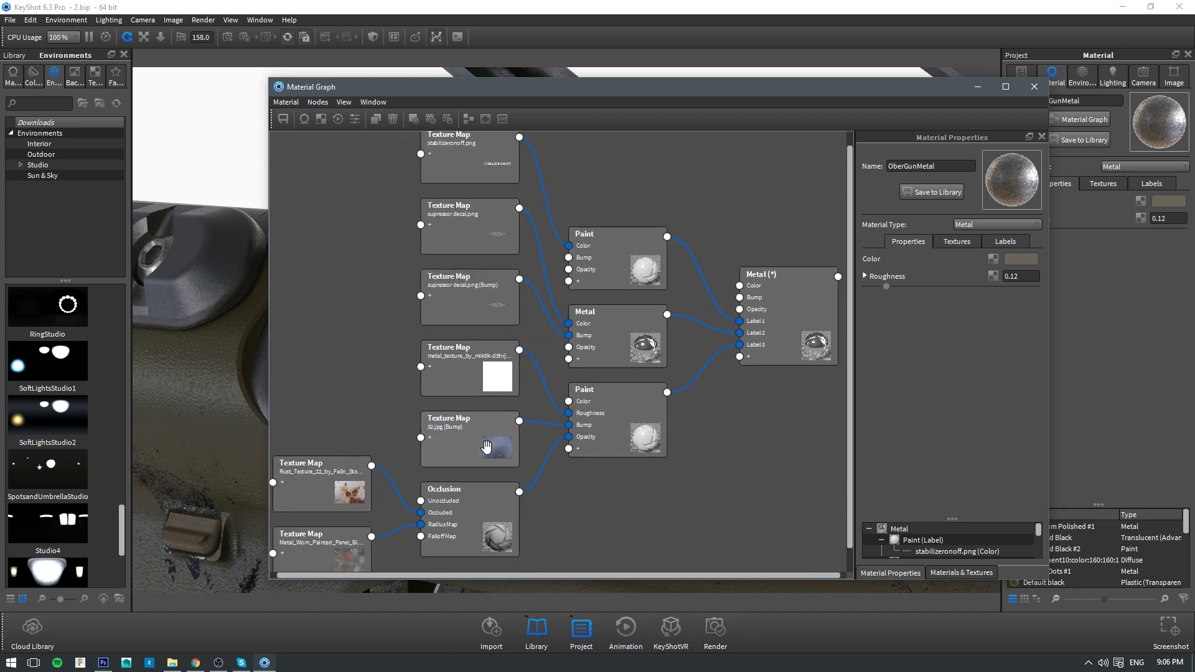
pyautogui.moveTo(653, 530); pyautogui.dragTo(741, 390)
pyautogui.moveTo(567, 94); pyautogui.dragTo(701, 51)
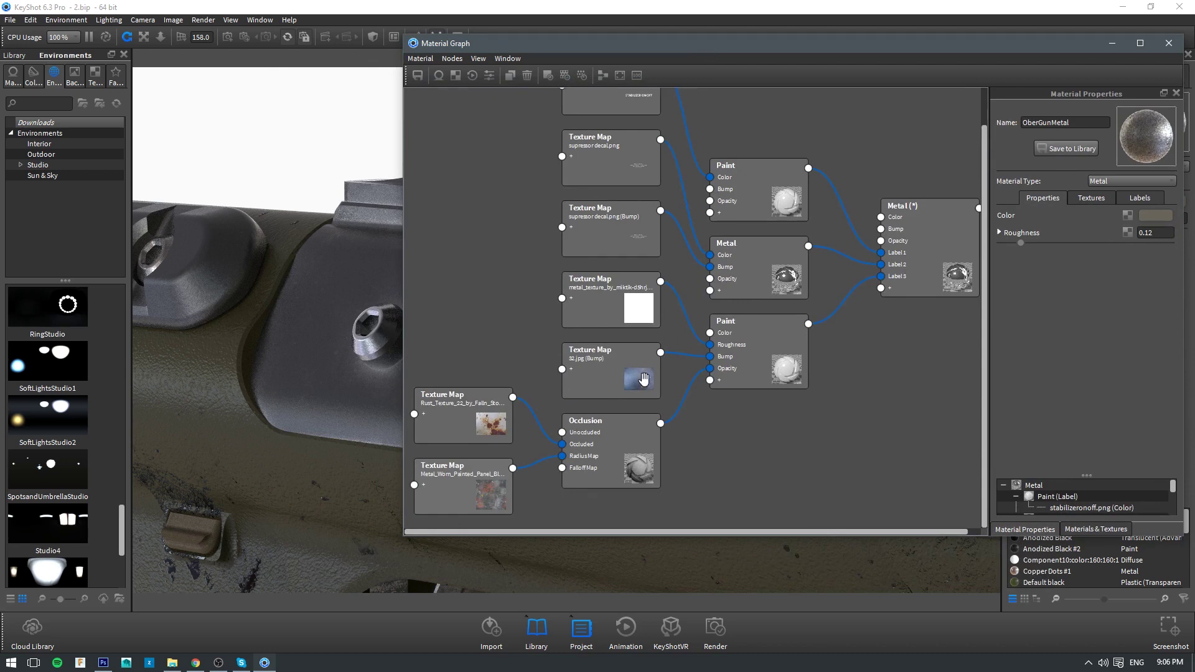
pyautogui.scroll(1, 644, 379)
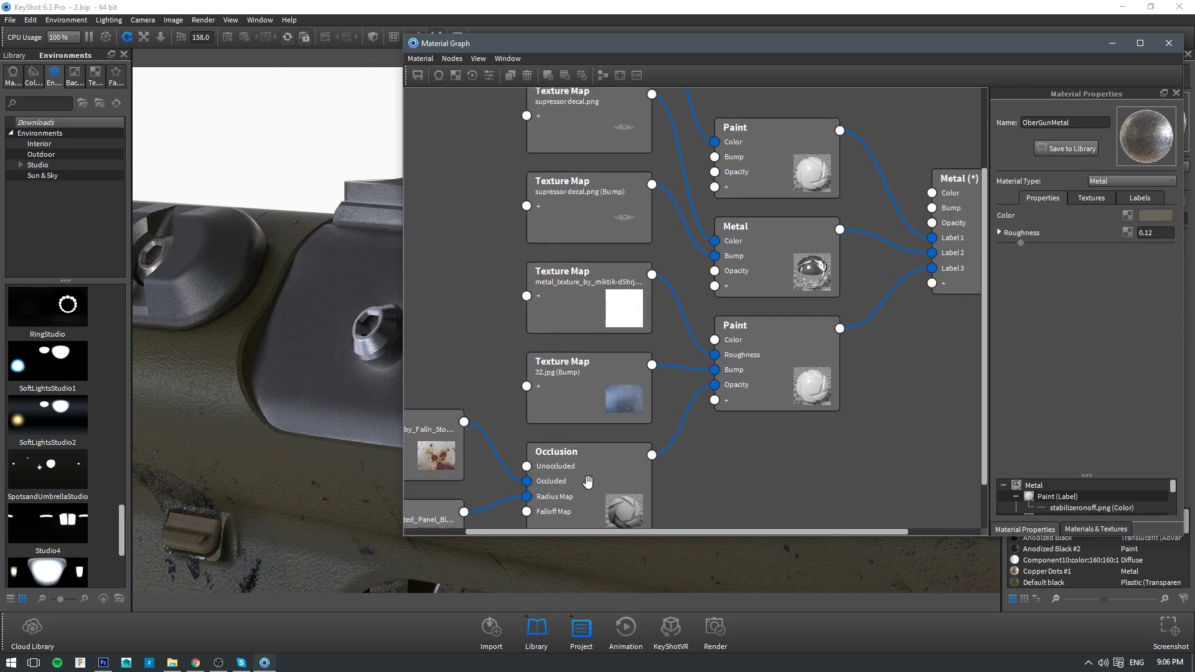
pyautogui.moveTo(700, 44); pyautogui.dragTo(481, 78)
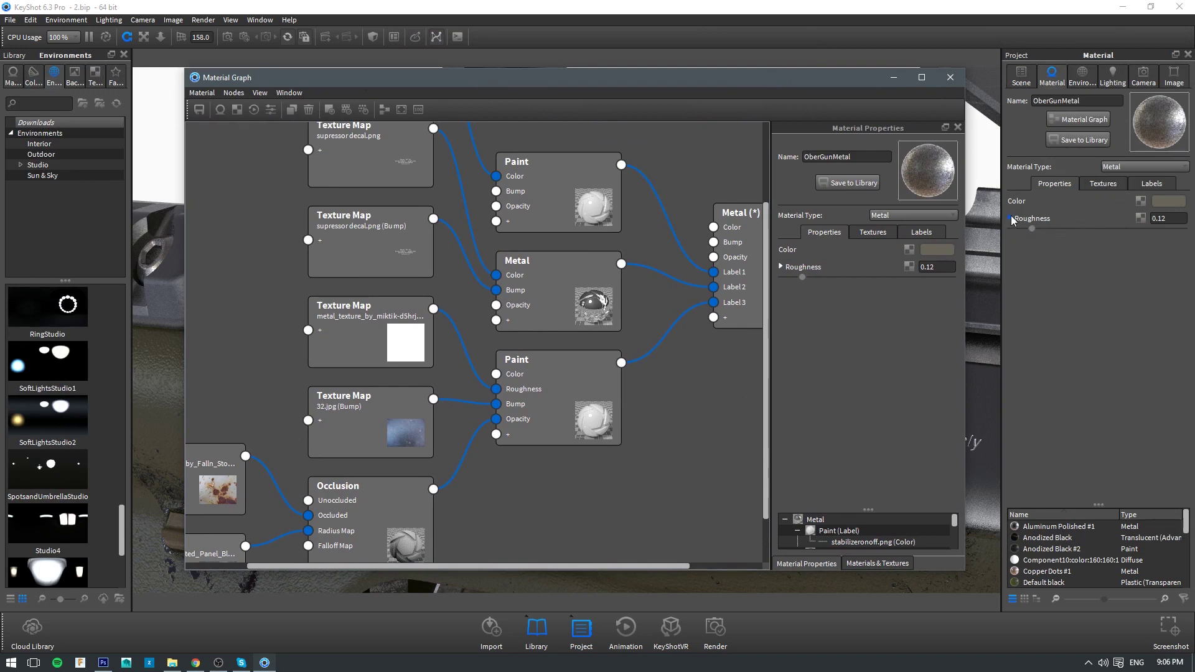
# - Show the OberGunMetal material's textures beside its full node graph and compare the graph with the rendered receiver
pyautogui.click(1105, 187)
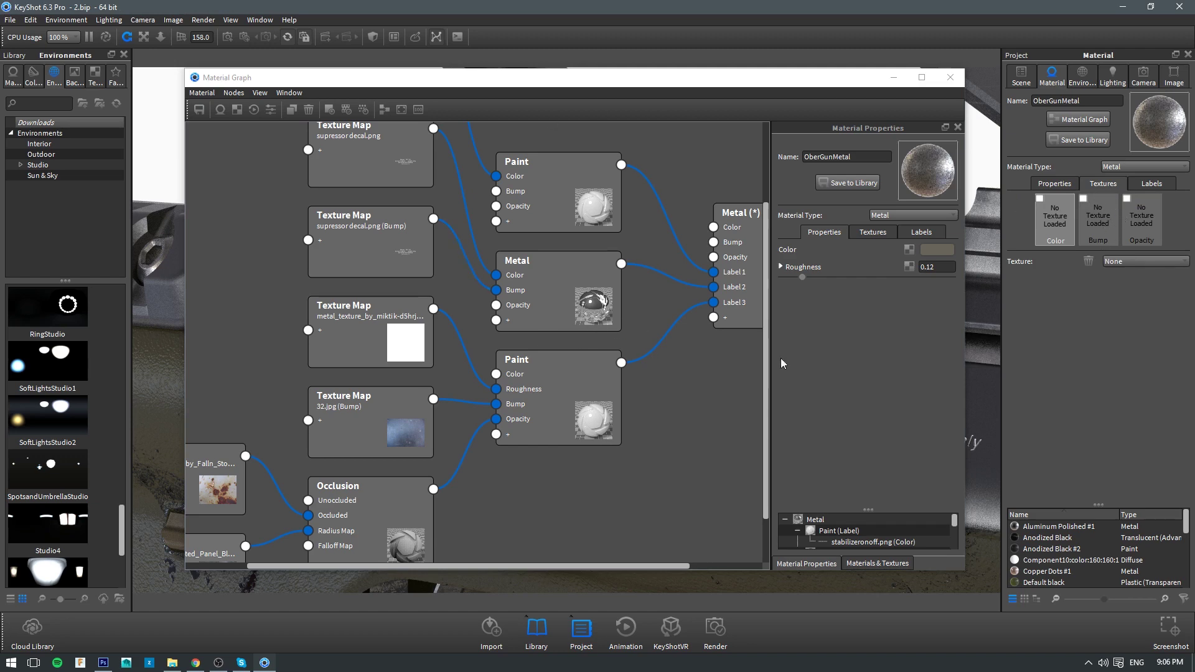
pyautogui.scroll(-1, 675, 324)
pyautogui.scroll(-1, 675, 324)
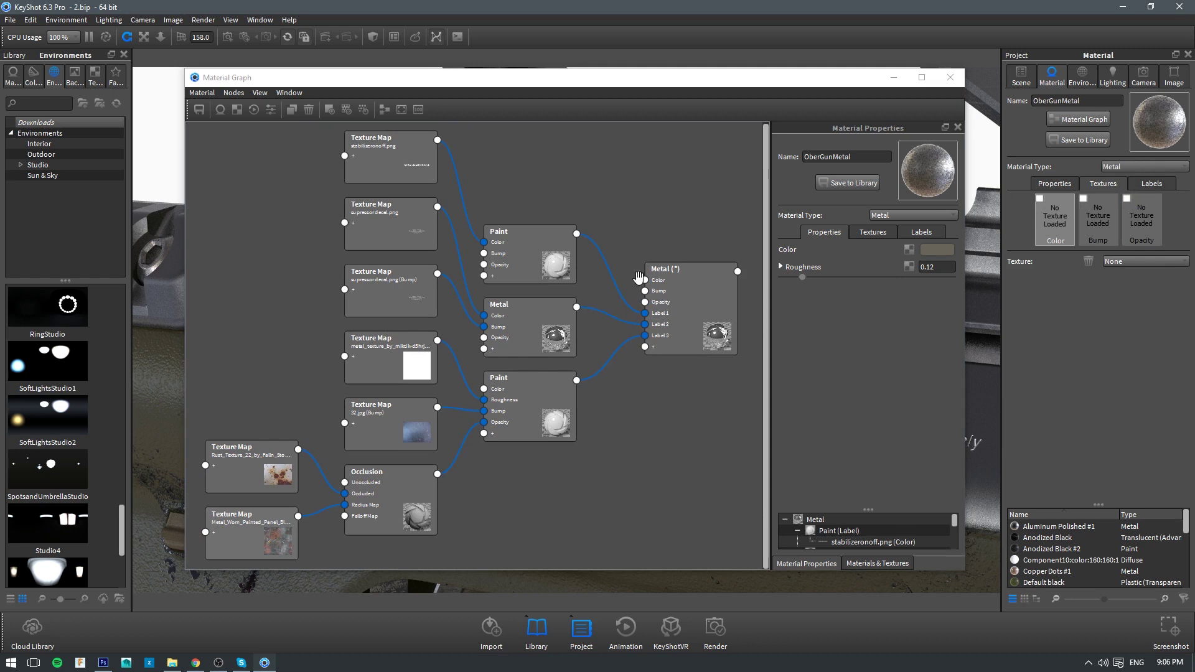
pyautogui.rightClick(707, 297)
pyautogui.click(673, 309)
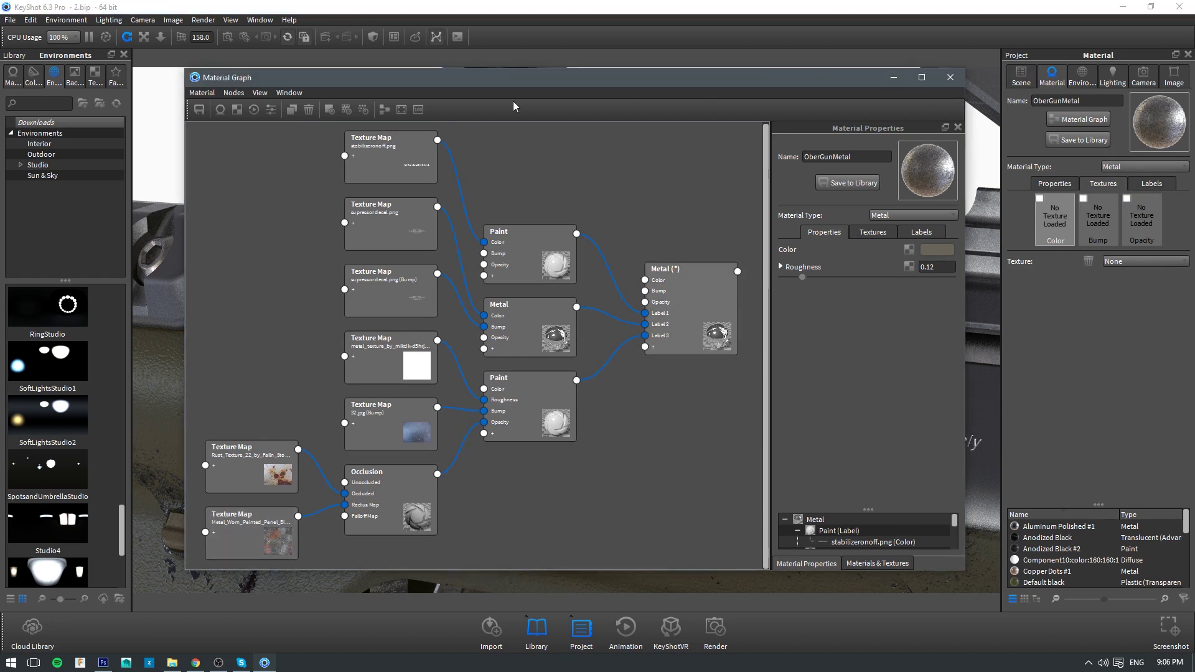
pyautogui.moveTo(804, 79); pyautogui.dragTo(1003, 92)
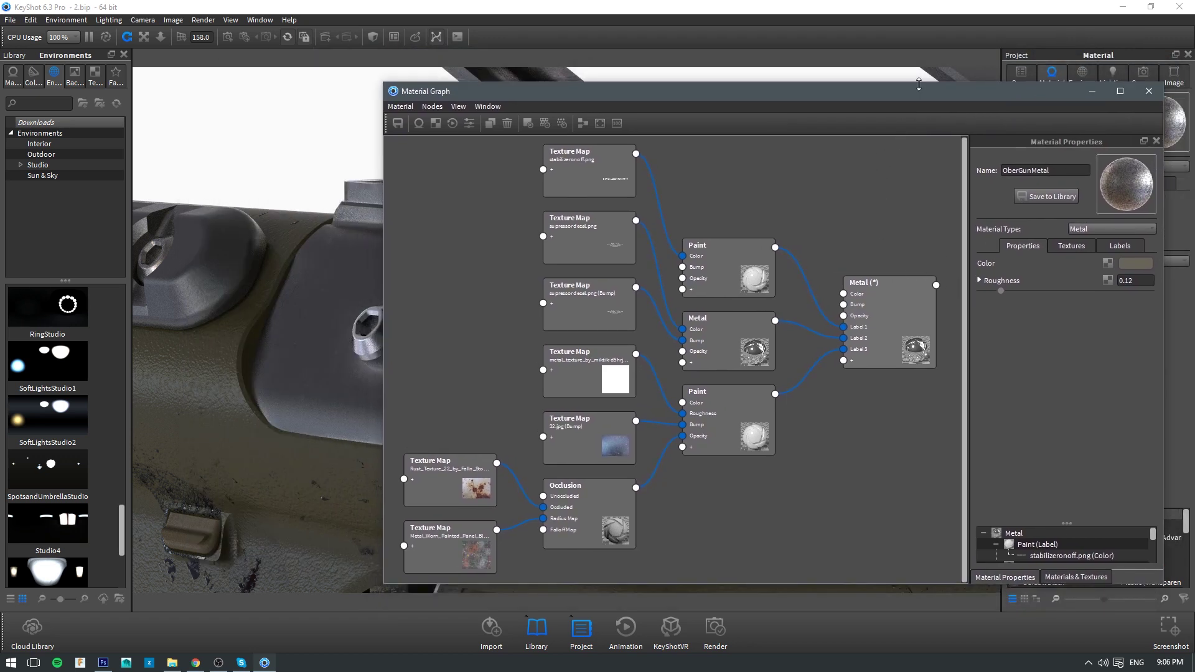
pyautogui.moveTo(912, 94); pyautogui.dragTo(727, 97)
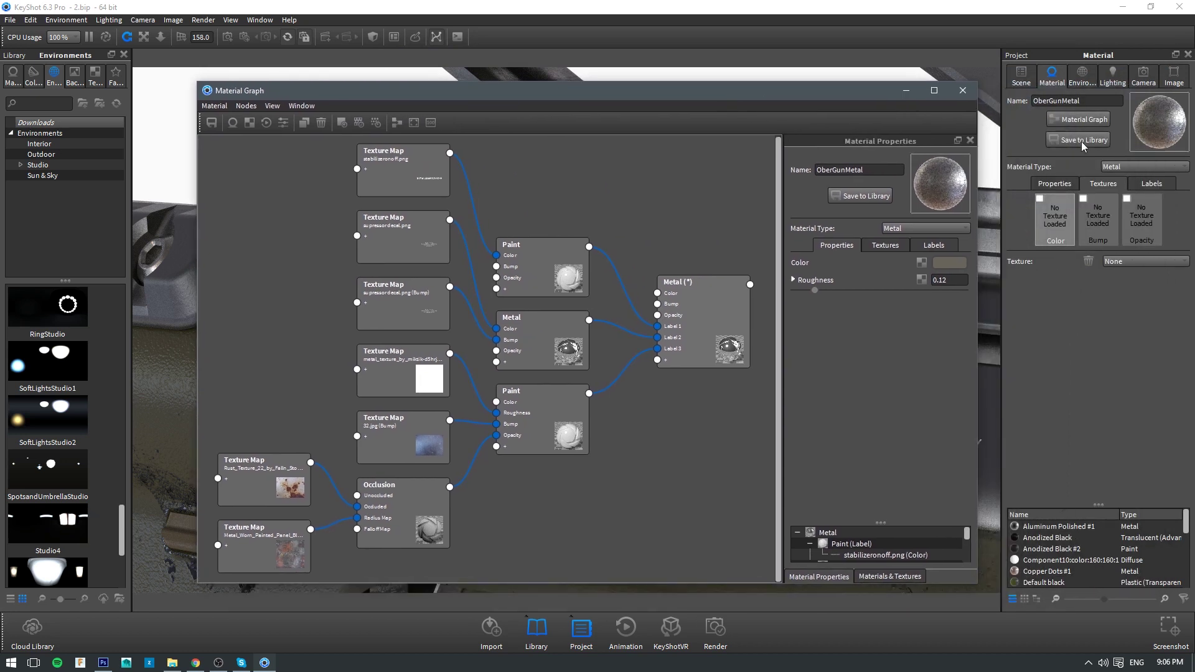
# - Browse the Miscellaneous folder of the materials library for the saved OberGunMetal and occlusion materials
pyautogui.click(15, 78)
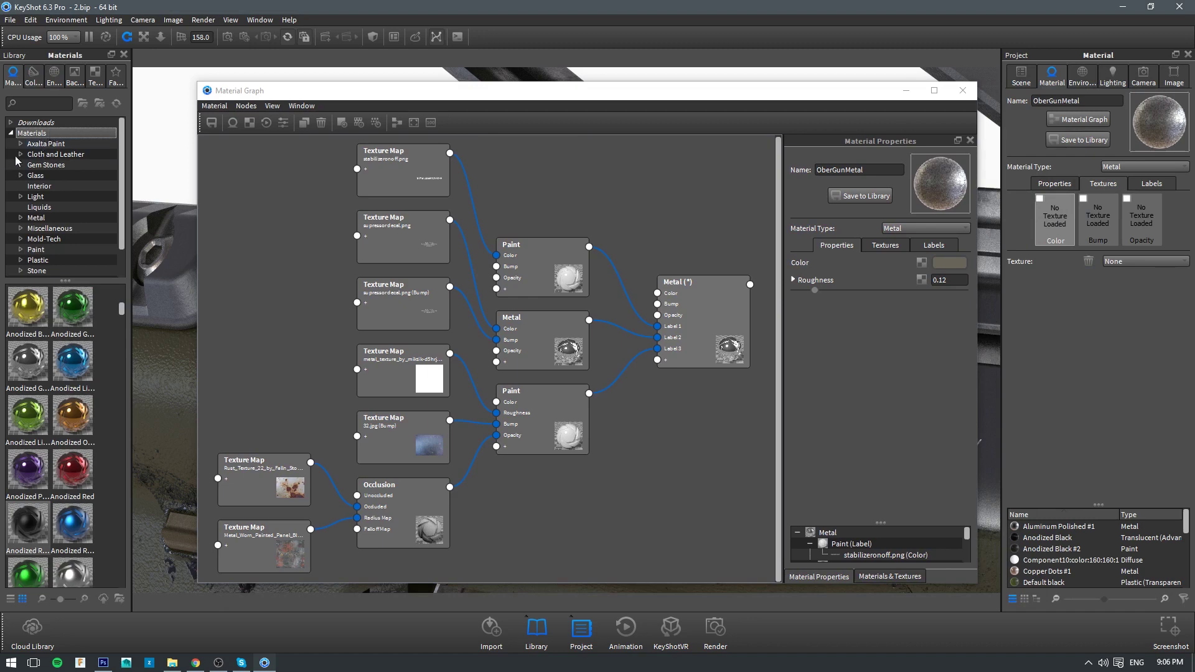
pyautogui.click(22, 230)
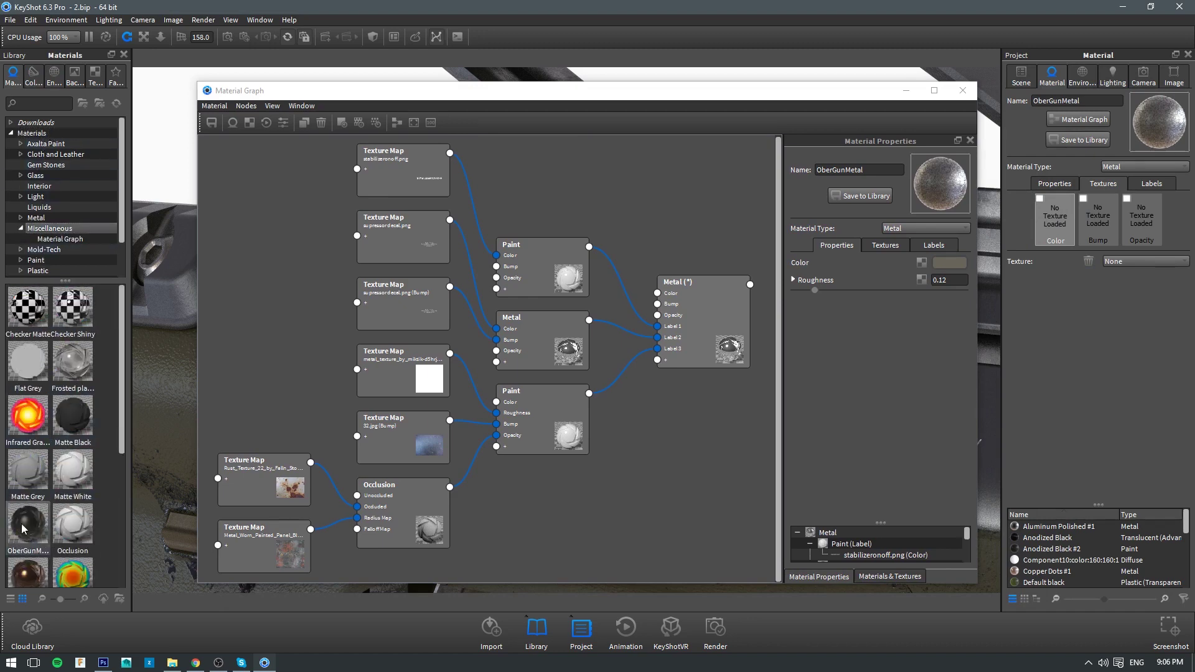
pyautogui.scroll(3, 35, 391)
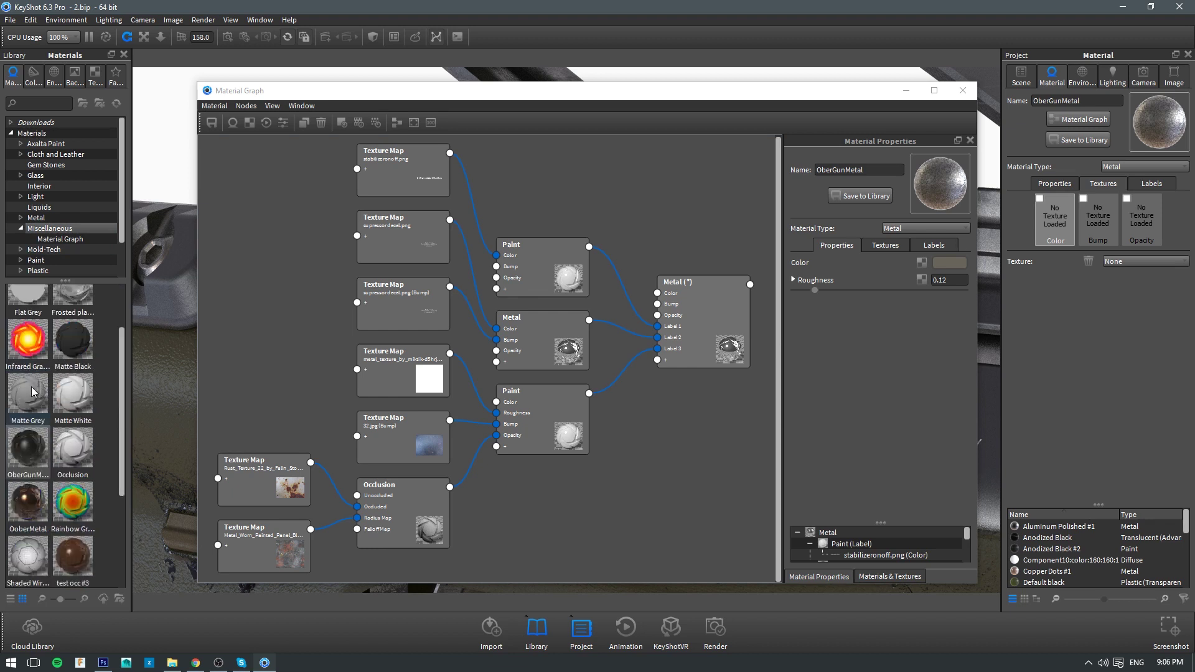
pyautogui.moveTo(876, 86); pyautogui.dragTo(934, 85)
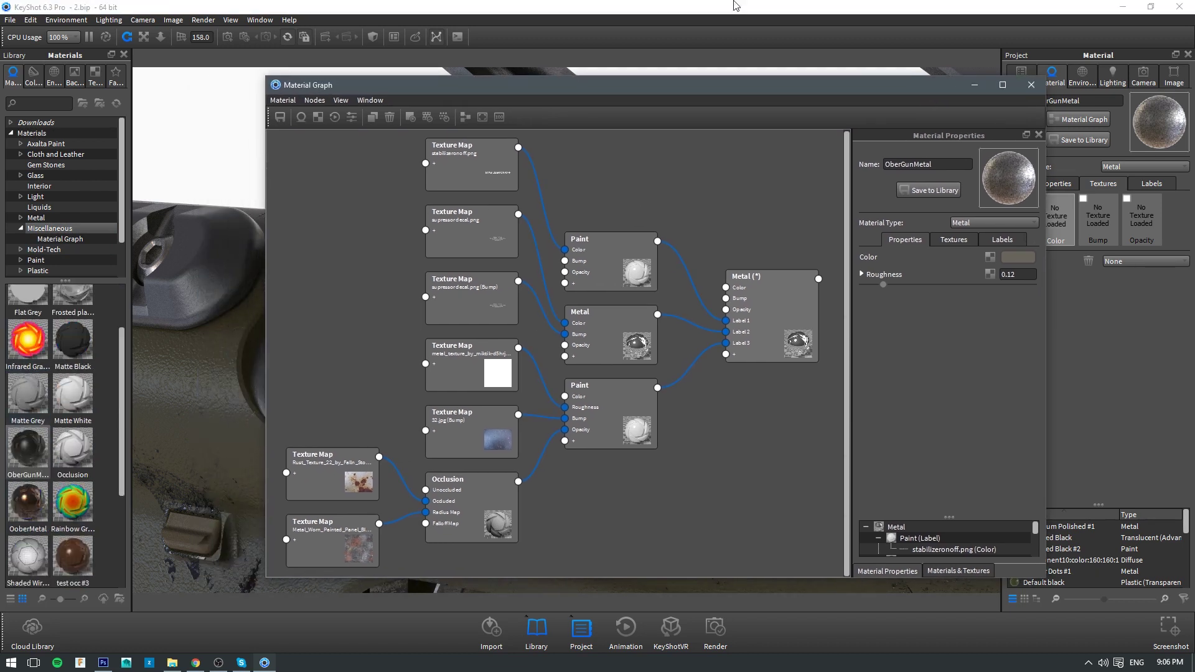
# - Close the OberGunMetal graph and frame the rifle's green body around the grip and trigger
pyautogui.click(1033, 83)
pyautogui.scroll(-8, 626, 335)
pyautogui.moveTo(603, 350); pyautogui.dragTo(813, 257, button='middle')
pyautogui.moveTo(803, 262); pyautogui.dragTo(635, 286)
pyautogui.scroll(5, 681, 264)
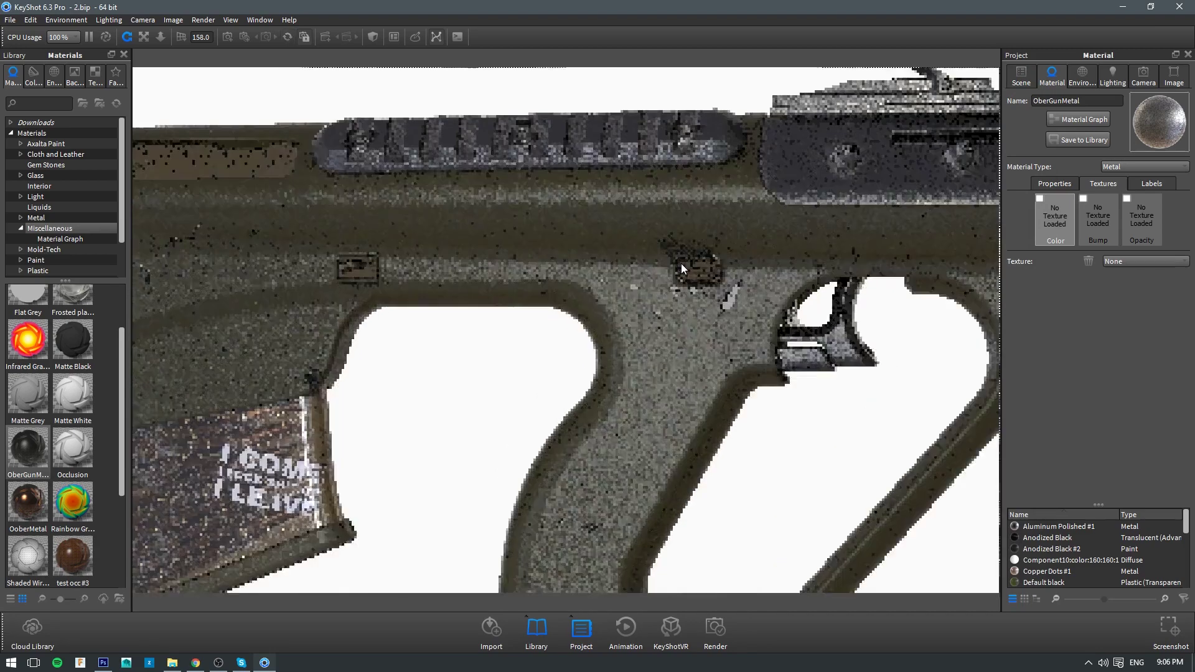
pyautogui.moveTo(646, 330); pyautogui.dragTo(573, 436, button='middle')
# - Open the material graph of the green body's Default black #1 material and move the Plastic (Transparent) node further from its label nodes
pyautogui.rightClick(629, 252)
pyautogui.click(645, 256)
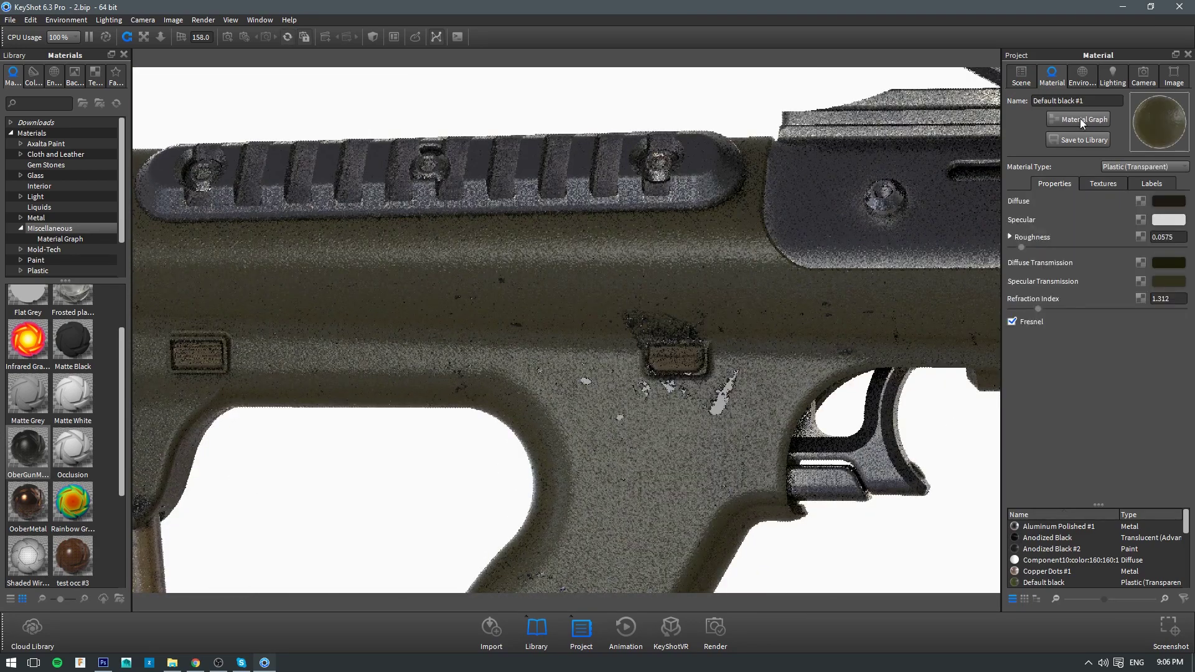
pyautogui.click(1081, 119)
pyautogui.moveTo(704, 338); pyautogui.dragTo(770, 310)
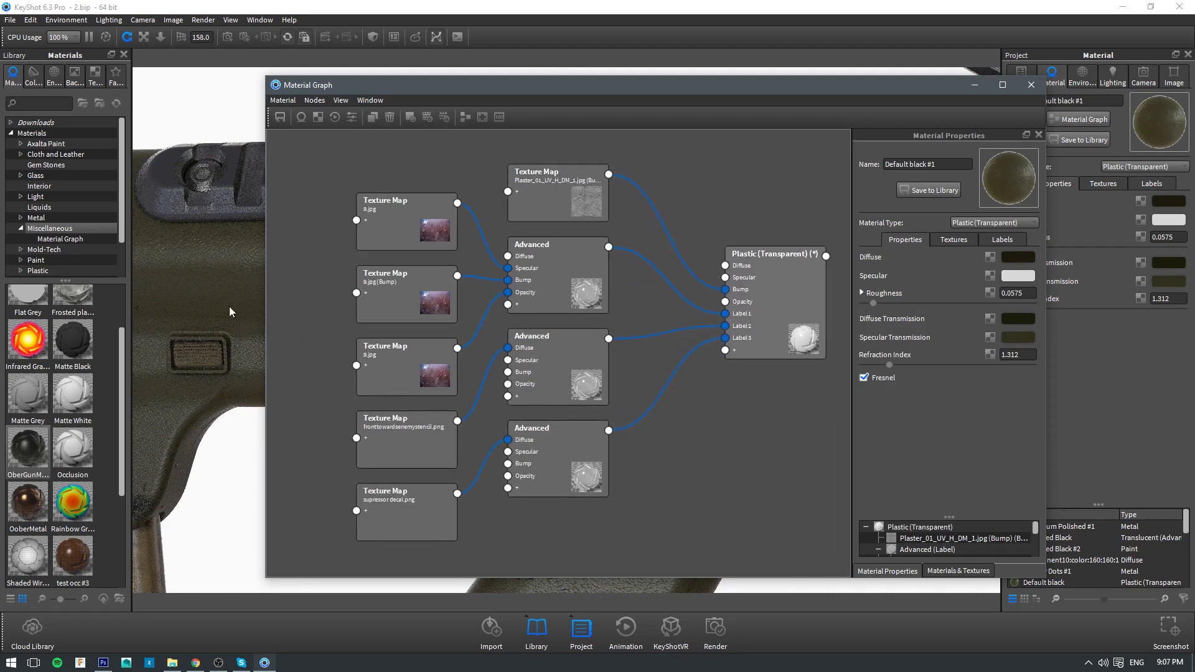
# - Move the body's graph window aside to compare its nodes with the rendered rear section of the rifle
pyautogui.moveTo(187, 322); pyautogui.dragTo(425, 325, button='middle')
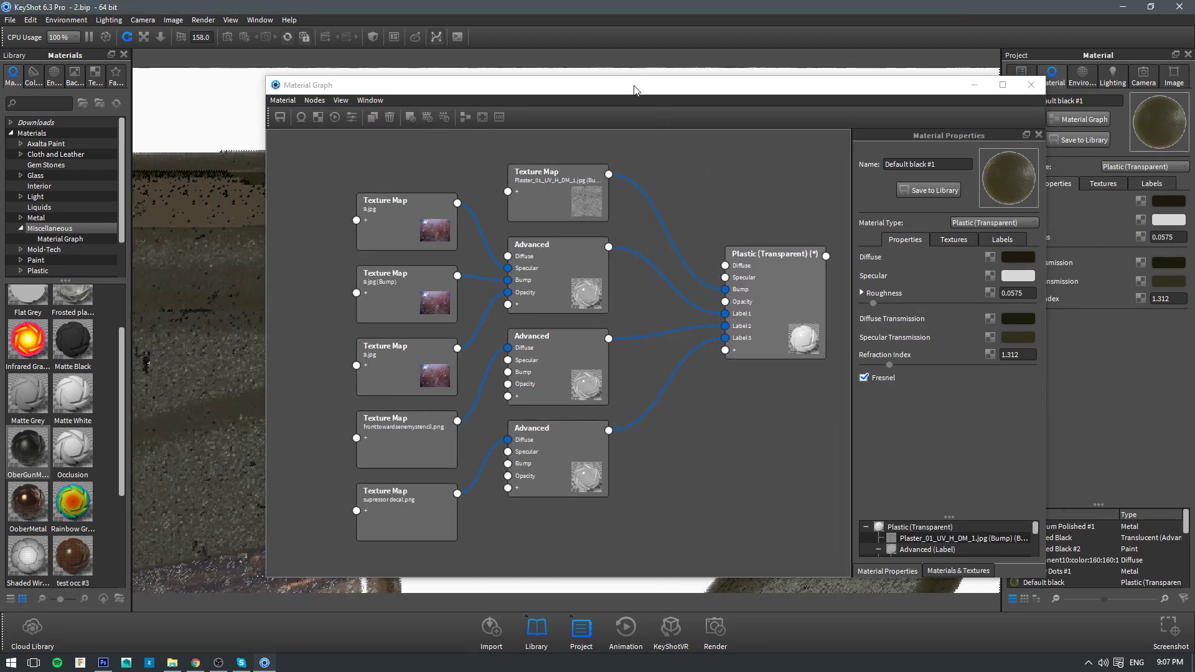
pyautogui.click(672, 89)
pyautogui.moveTo(686, 92); pyautogui.dragTo(962, 79)
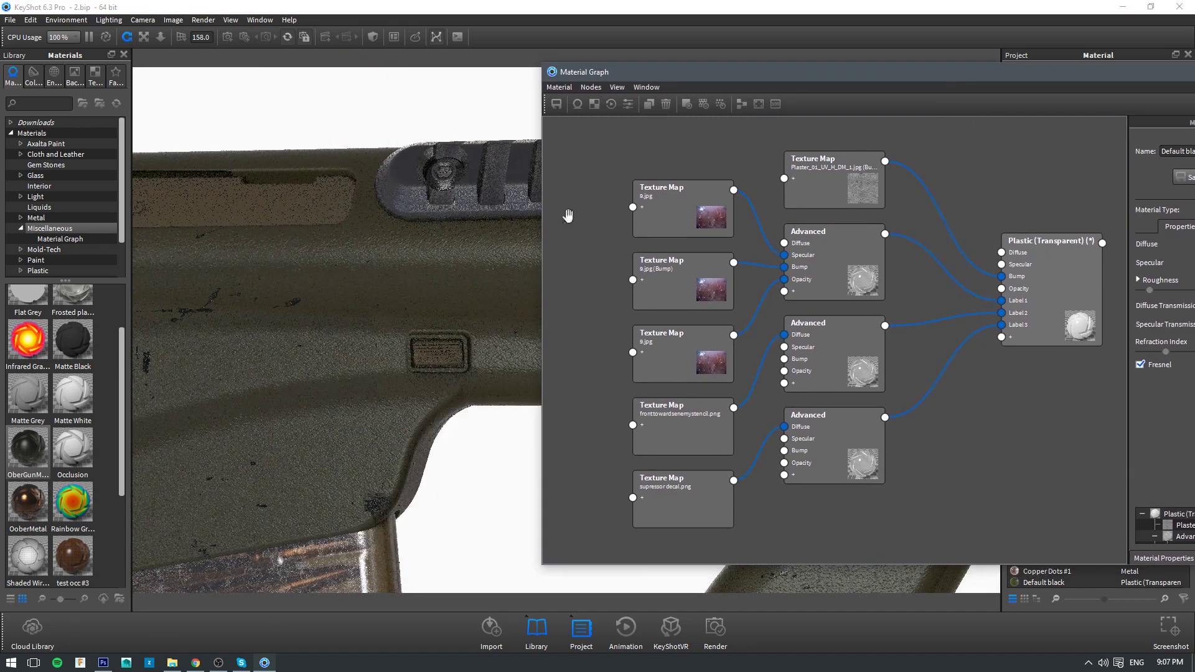
# - Examine the green body's surface wear from the rear stock to the small raised catch near the trigger
pyautogui.scroll(-3, 313, 393)
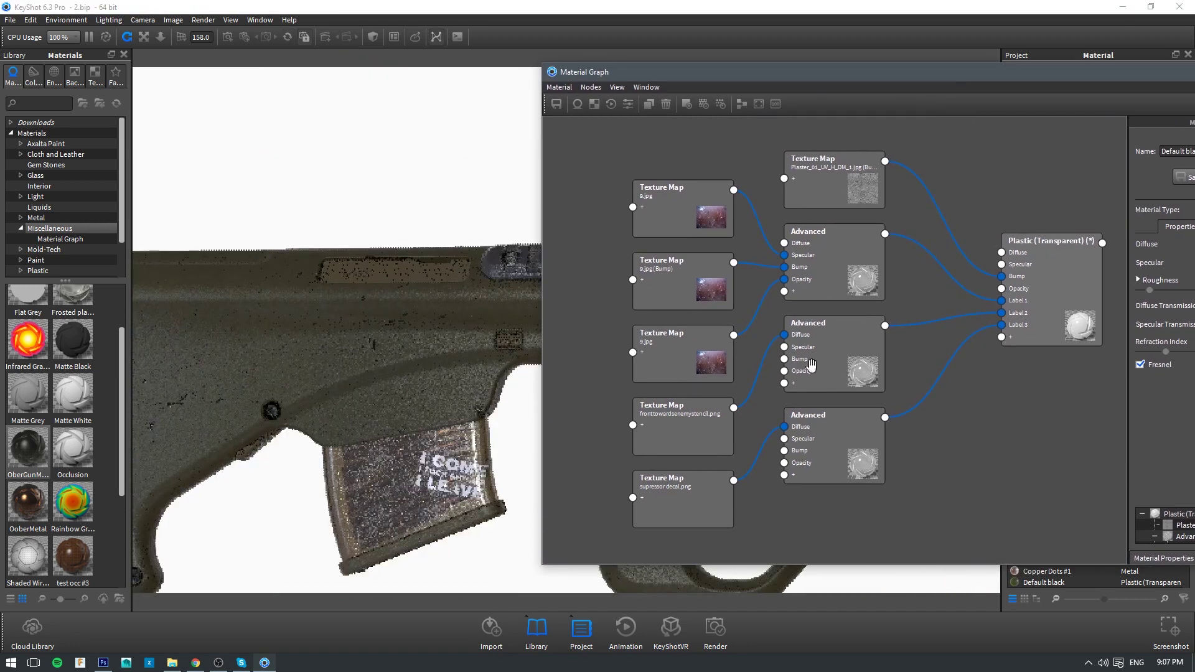
pyautogui.moveTo(312, 370); pyautogui.dragTo(488, 283, button='middle')
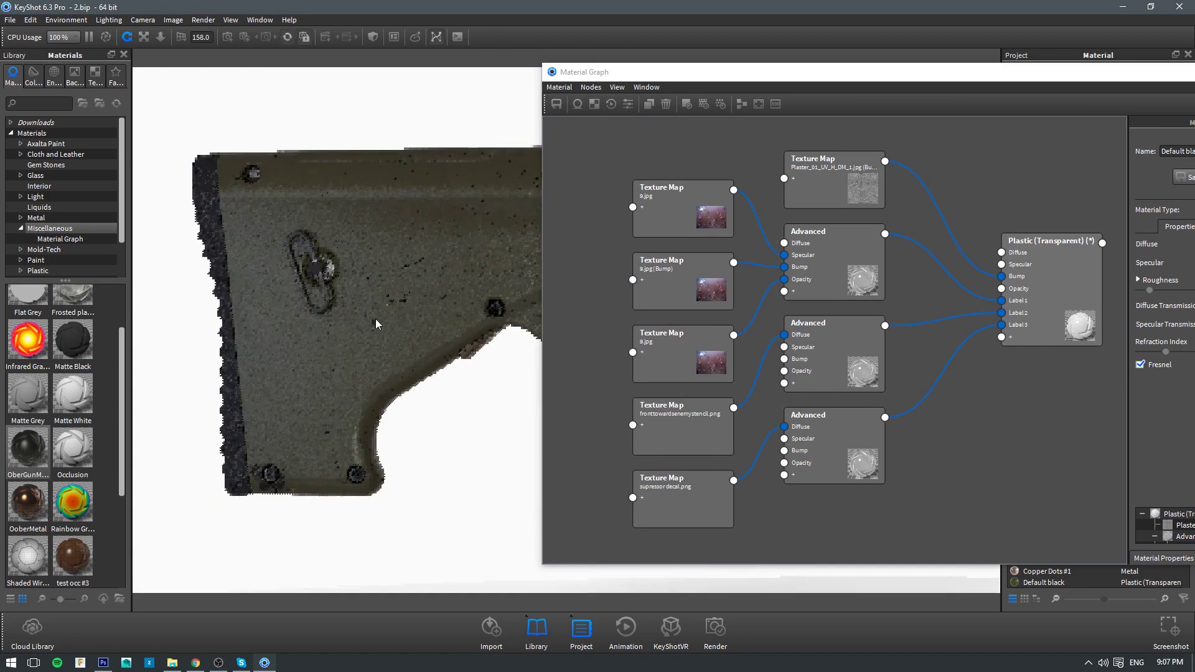
pyautogui.scroll(5, 375, 319)
pyautogui.moveTo(363, 319); pyautogui.dragTo(19, 373)
pyautogui.moveTo(467, 330); pyautogui.dragTo(0, 333)
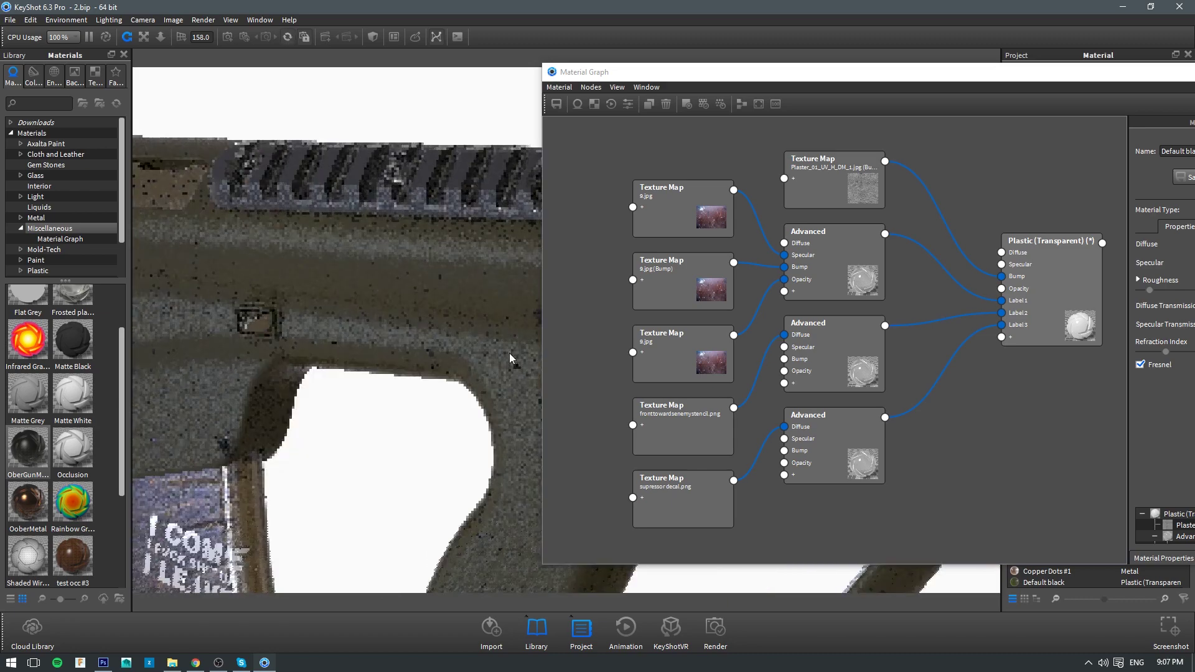
pyautogui.moveTo(510, 353); pyautogui.dragTo(119, 350)
pyautogui.scroll(5, 378, 390)
pyautogui.scroll(3, 379, 388)
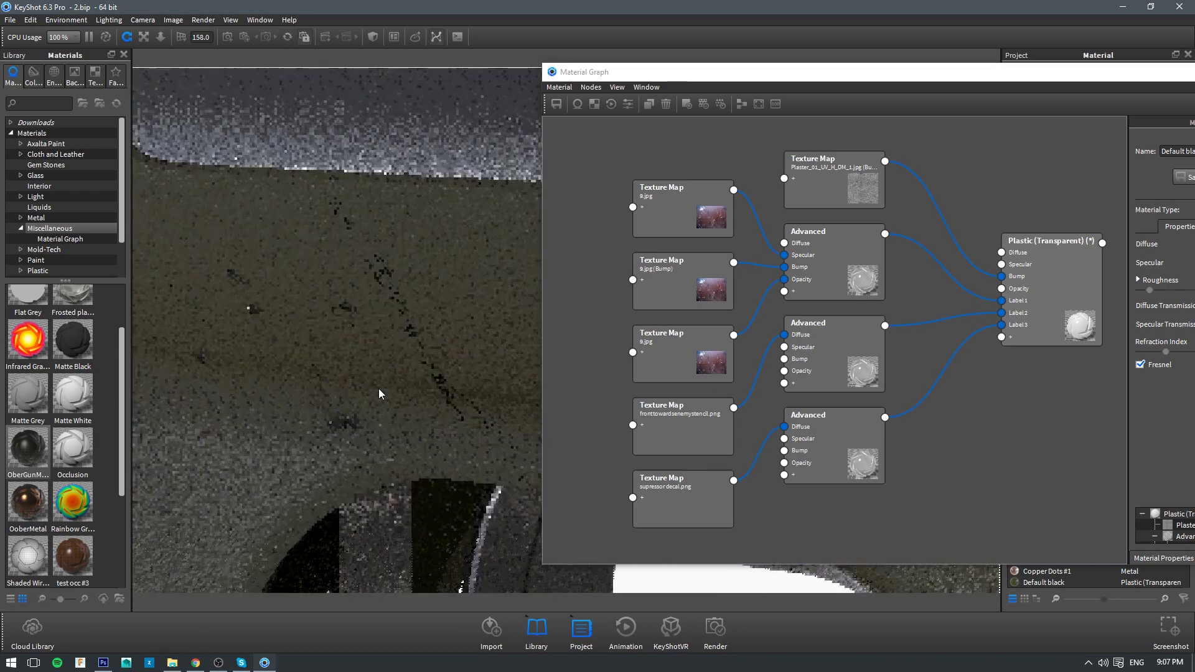
pyautogui.scroll(-3, 368, 385)
pyautogui.moveTo(371, 383); pyautogui.dragTo(686, 286, button='middle')
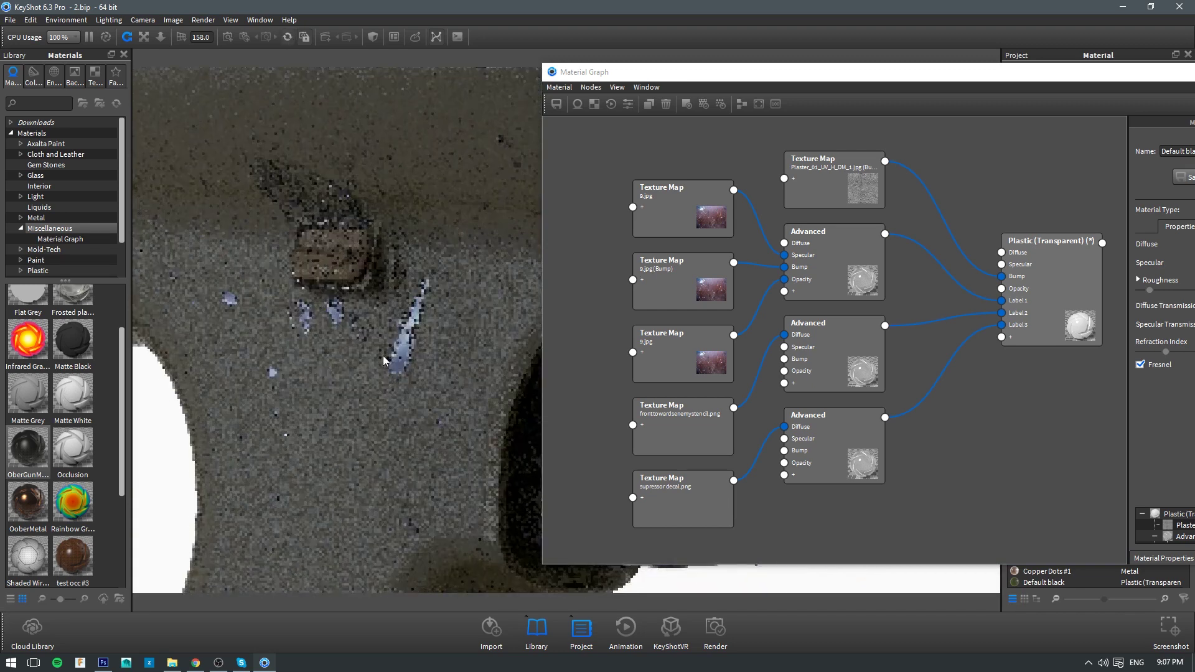
pyautogui.scroll(-1, 383, 356)
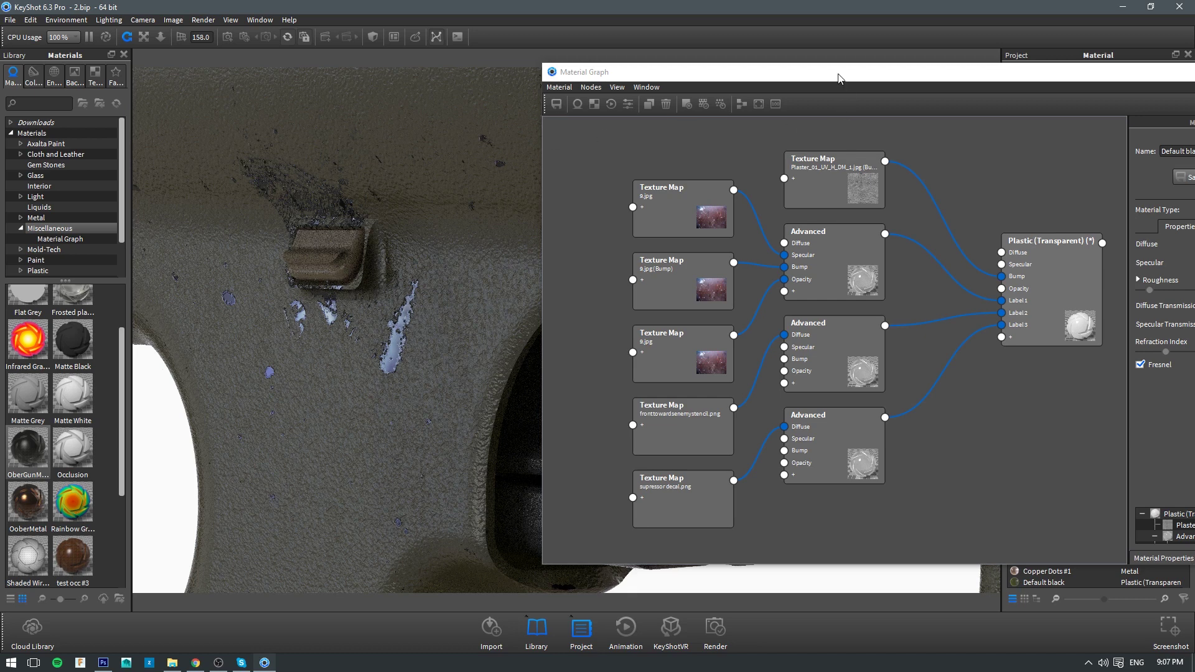
# - Reposition the body's graph window and shift the supressor decal.png label's Advanced node away from the other label nodes
pyautogui.moveTo(796, 68); pyautogui.dragTo(652, 59)
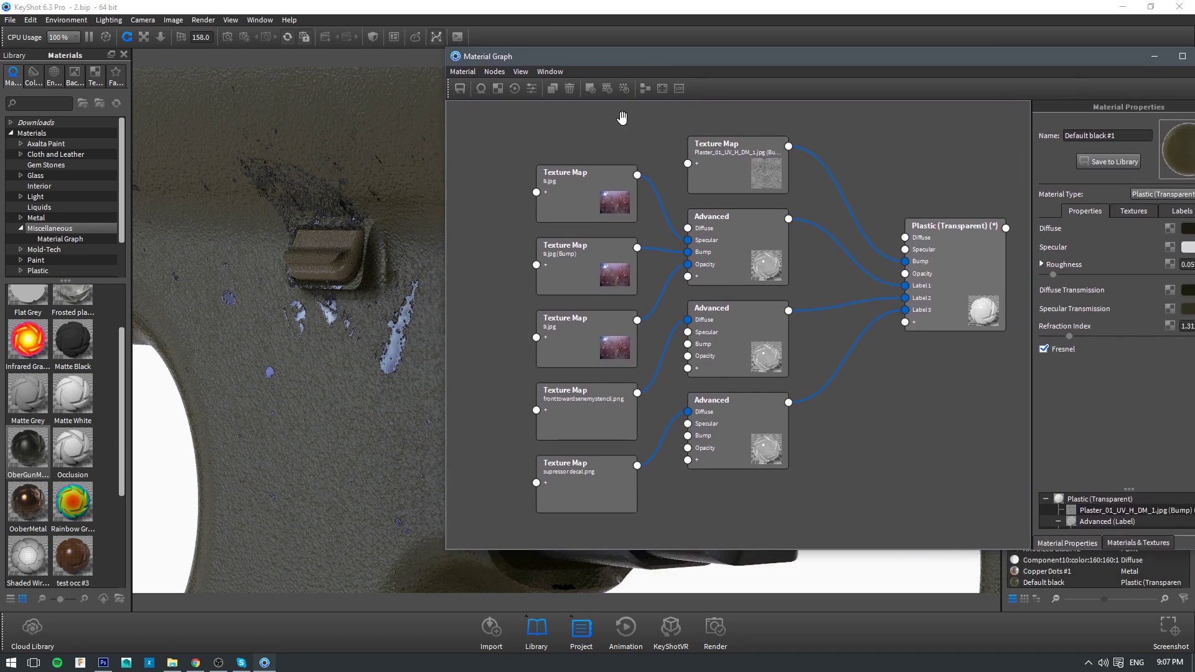
pyautogui.click(603, 195)
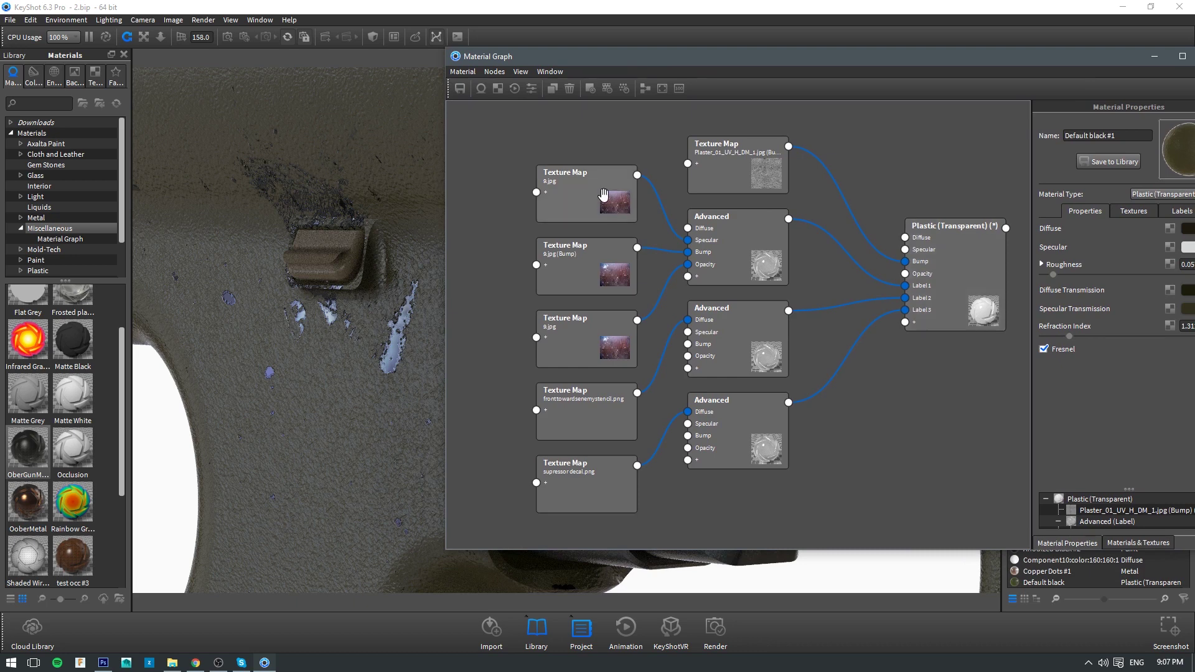
pyautogui.moveTo(581, 261); pyautogui.dragTo(583, 261)
pyautogui.click(569, 340)
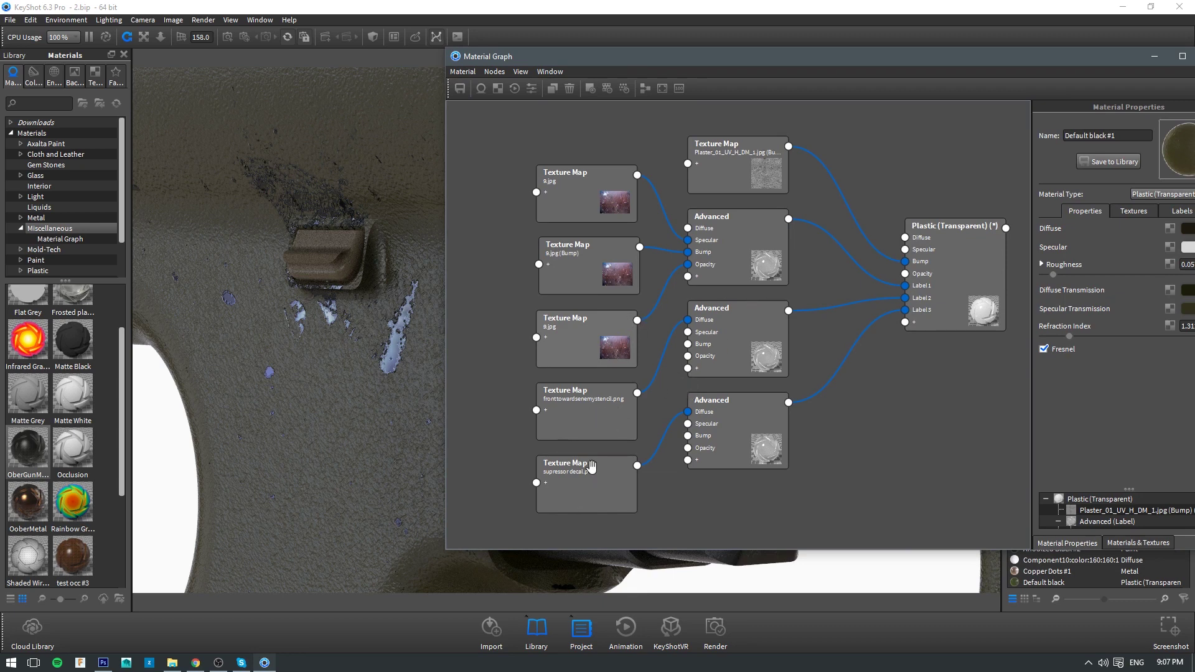
pyautogui.moveTo(717, 416); pyautogui.dragTo(733, 444)
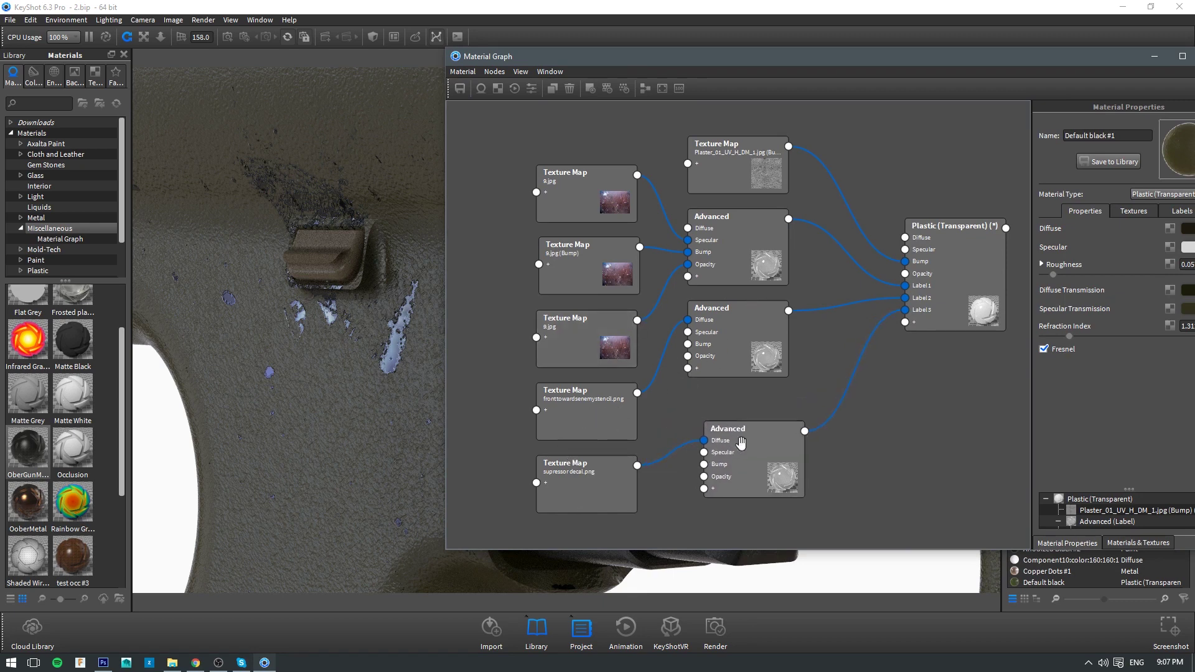
# - Inspect the green body's scratches and texture from the trigger area back to the sling loop on the rear stock
pyautogui.scroll(-6, 365, 376)
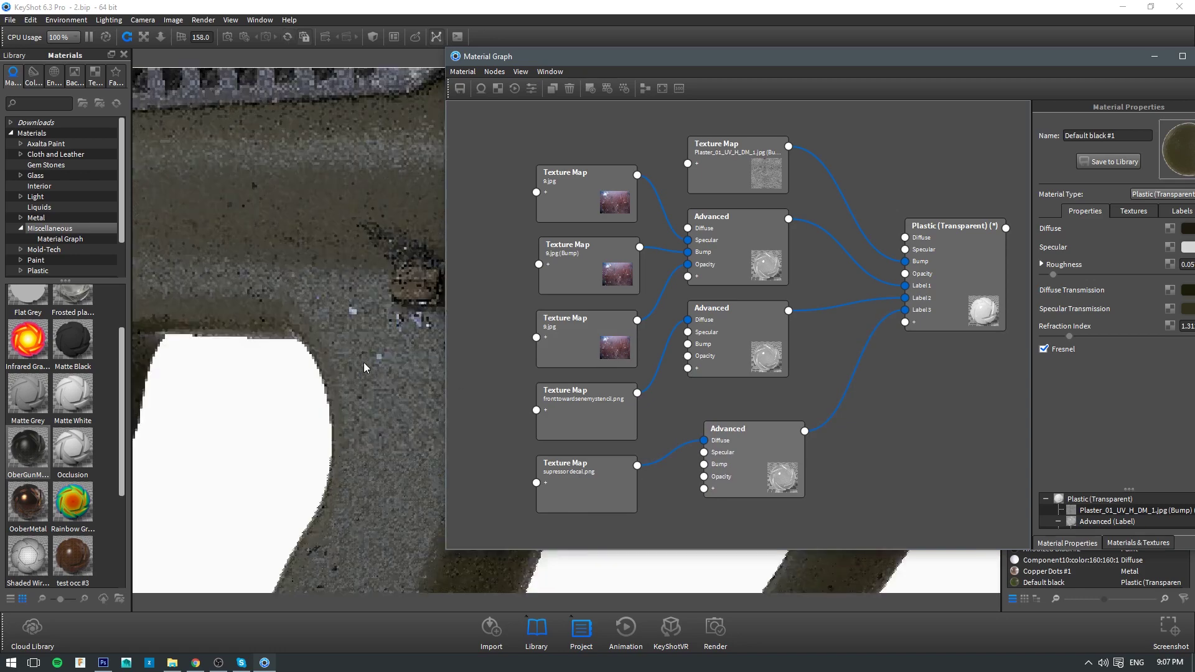
pyautogui.moveTo(349, 368); pyautogui.dragTo(509, 351, button='middle')
pyautogui.moveTo(509, 352); pyautogui.dragTo(386, 335)
pyautogui.moveTo(358, 330); pyautogui.dragTo(543, 244, button='middle')
pyautogui.moveTo(507, 318); pyautogui.dragTo(541, 305, button='middle')
pyautogui.moveTo(348, 315); pyautogui.dragTo(529, 316)
pyautogui.moveTo(267, 293); pyautogui.dragTo(354, 278)
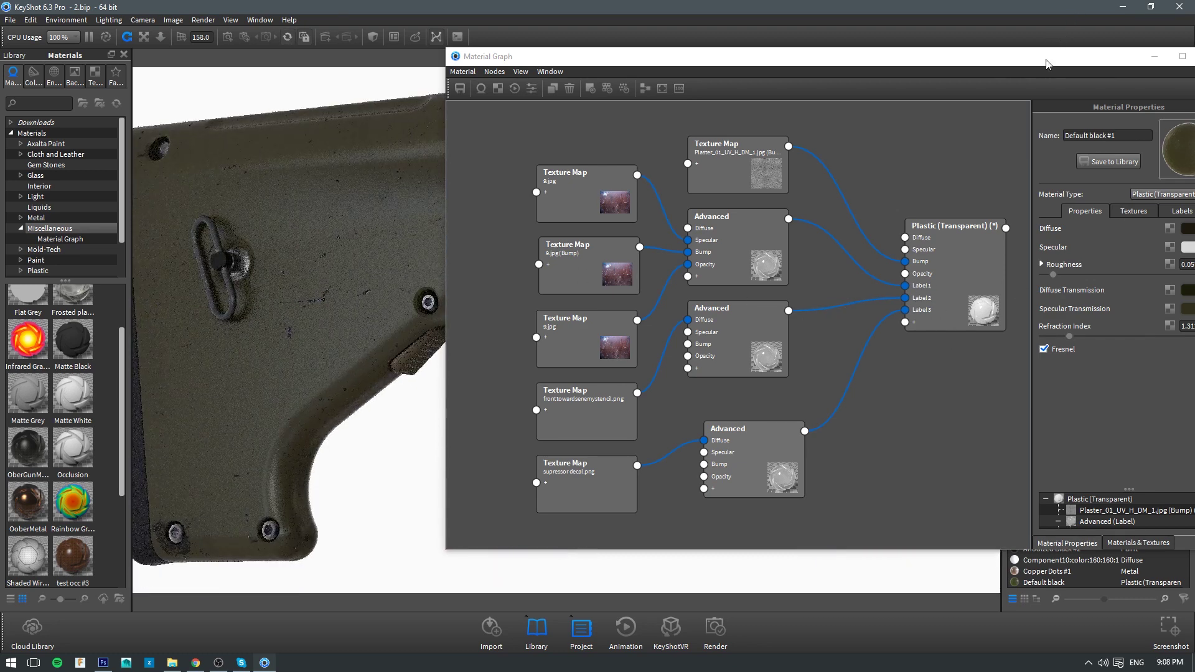
# - Review the body material's labels and the texture mapping settings of its first Advanced label
pyautogui.moveTo(1049, 60); pyautogui.dragTo(817, 67)
pyautogui.click(1152, 184)
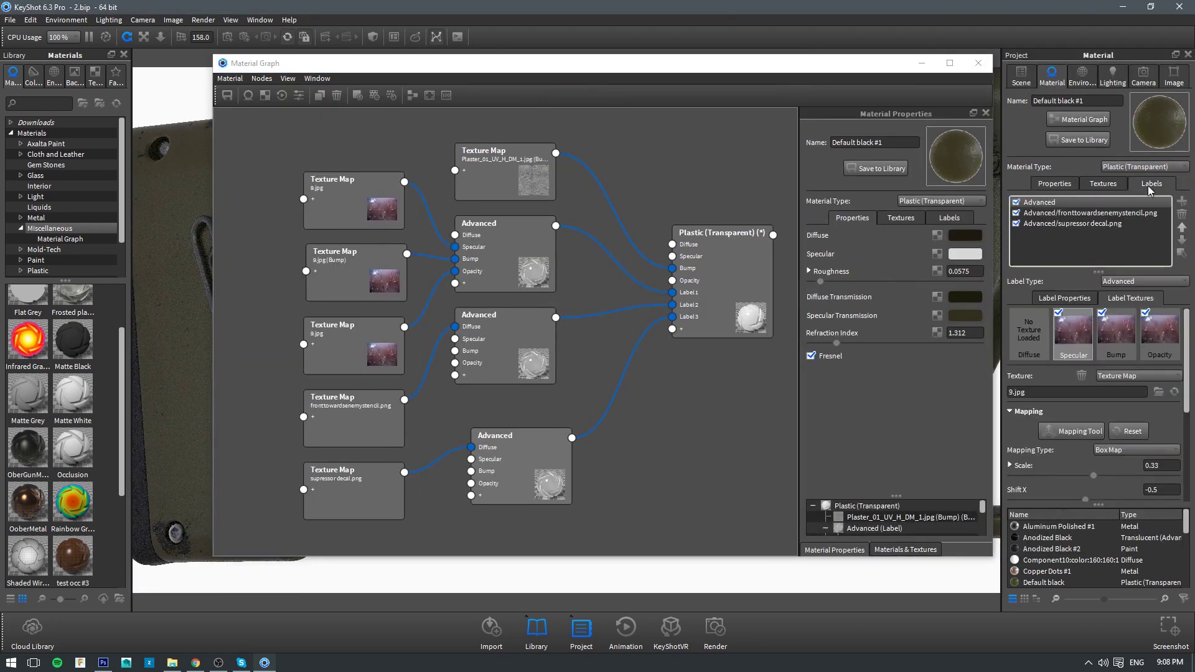
pyautogui.click(1078, 214)
pyautogui.click(1075, 203)
pyautogui.scroll(-2, 1079, 384)
pyautogui.scroll(-1, 1079, 384)
pyautogui.scroll(1, 470, 330)
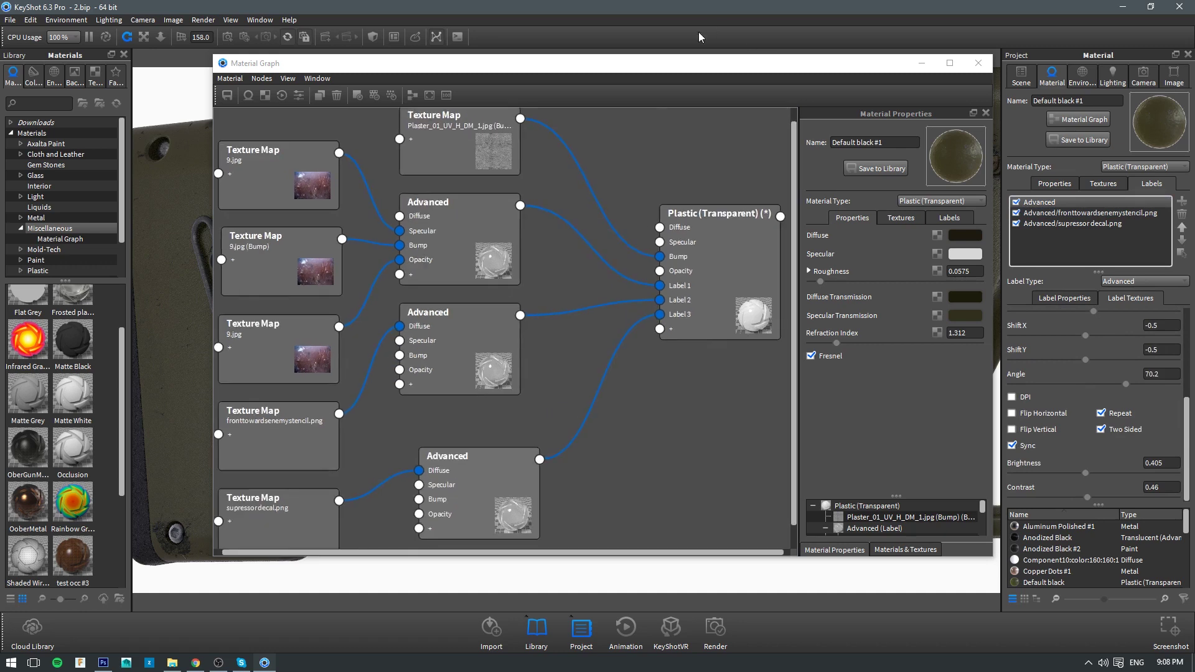
pyautogui.scroll(-1, 663, 293)
# - Place the graph window beside the rendered stock and realign the supressor decal.png label's Advanced node under the other label nodes
pyautogui.moveTo(629, 65); pyautogui.dragTo(871, 80)
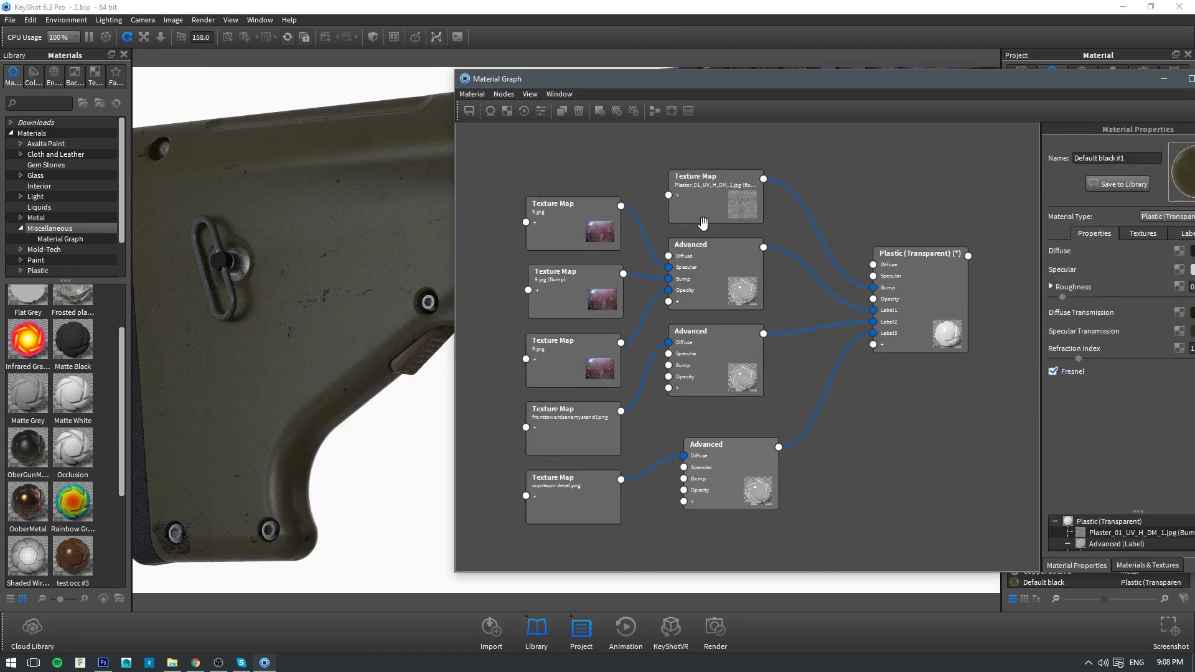
pyautogui.moveTo(668, 78); pyautogui.dragTo(577, 51)
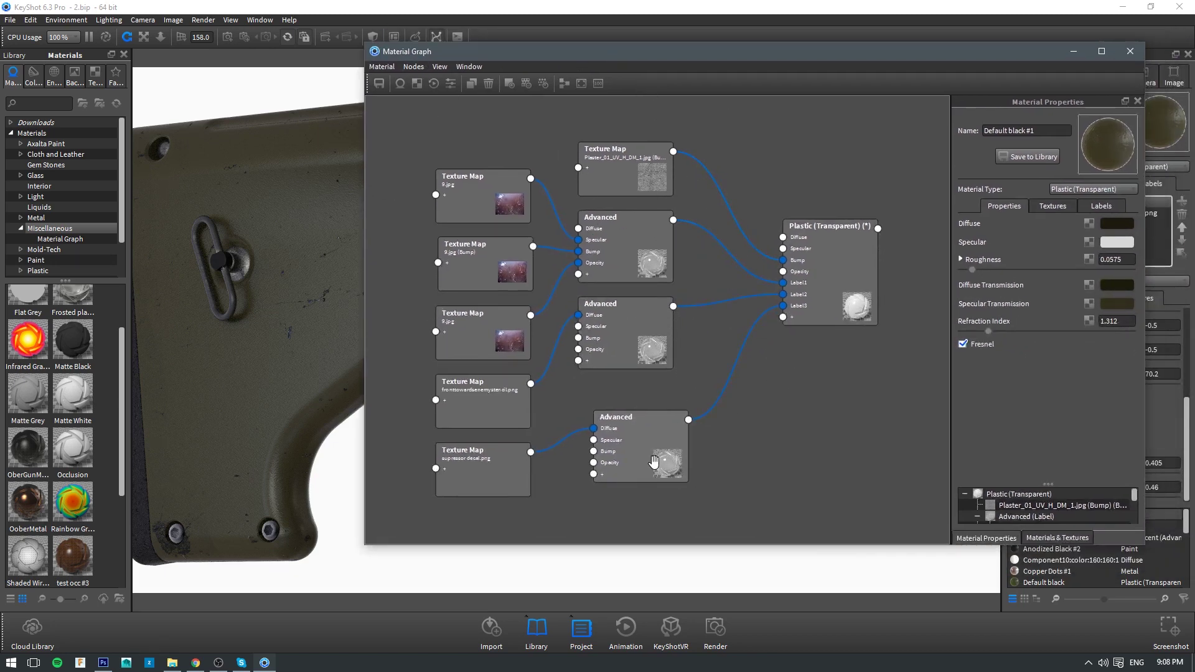
pyautogui.moveTo(645, 459); pyautogui.dragTo(626, 444)
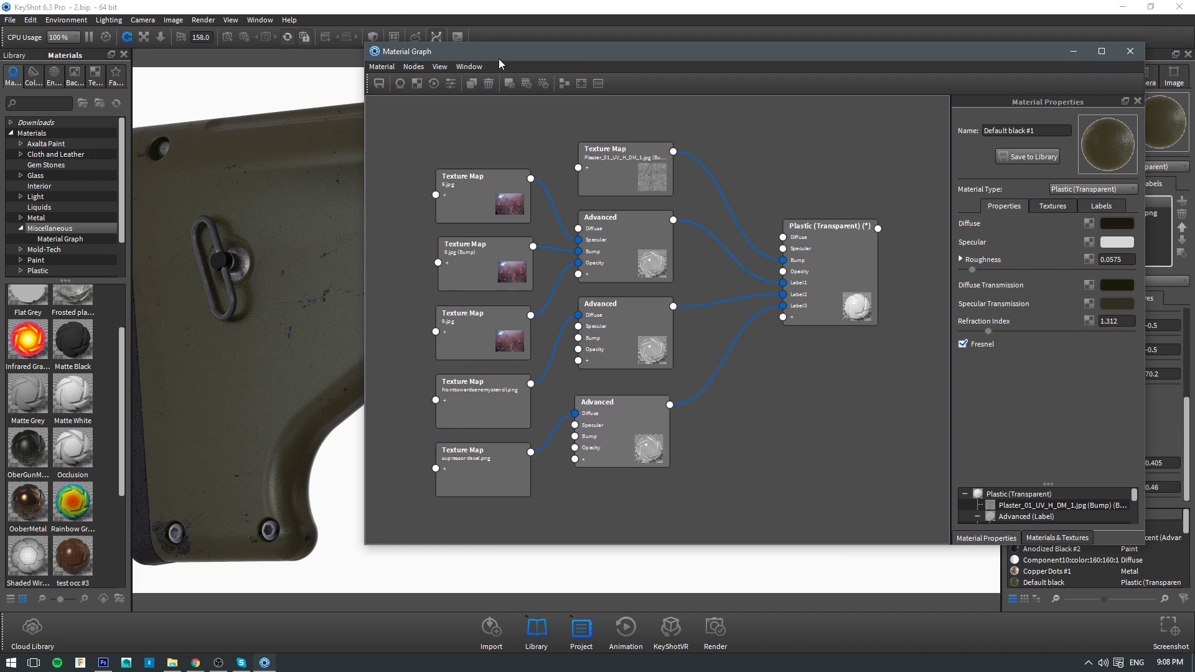
pyautogui.moveTo(493, 57); pyautogui.dragTo(482, 57)
# - Browse the utility and texture node types available for the material graph, including Color Key Mask and Occlusion
pyautogui.click(403, 68)
pyautogui.moveTo(419, 124)
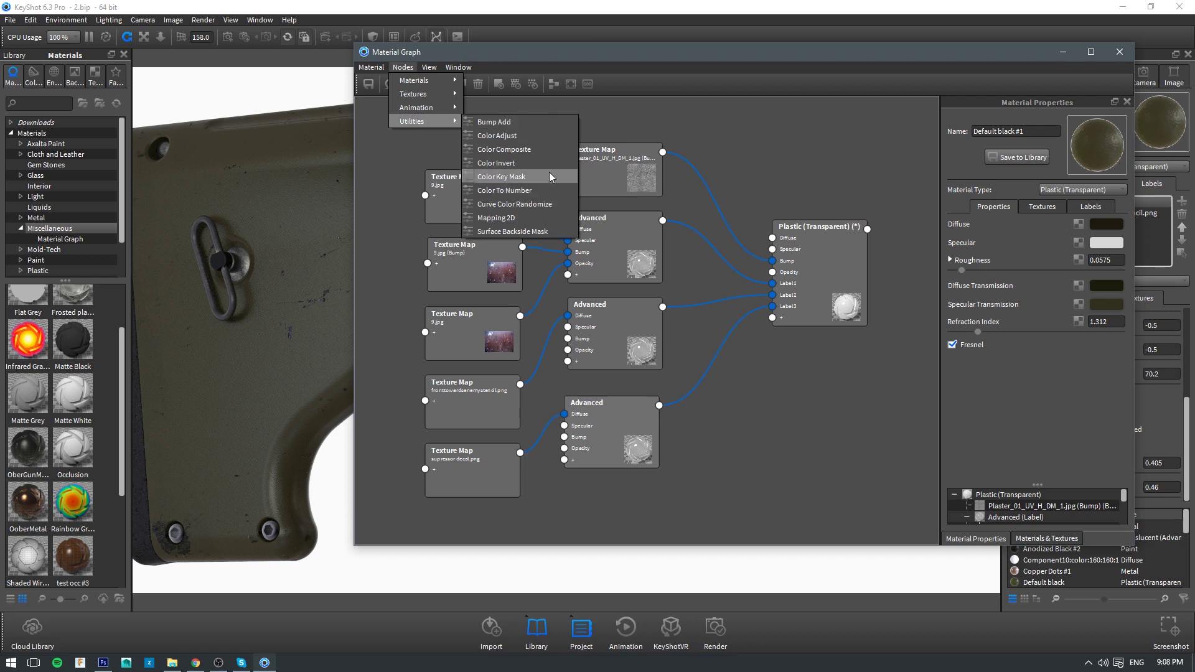
pyautogui.moveTo(436, 95)
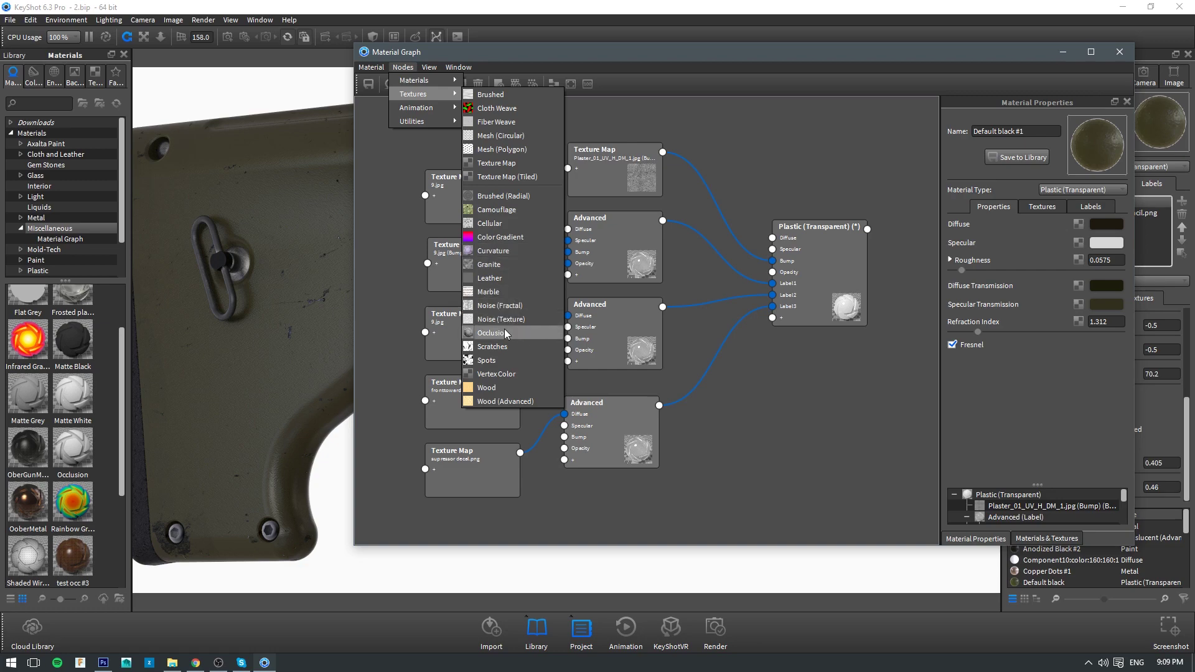
# - Close the body's material graph and frame the rifle's dark metal front section above the trigger
pyautogui.click(1119, 52)
pyautogui.click(1119, 53)
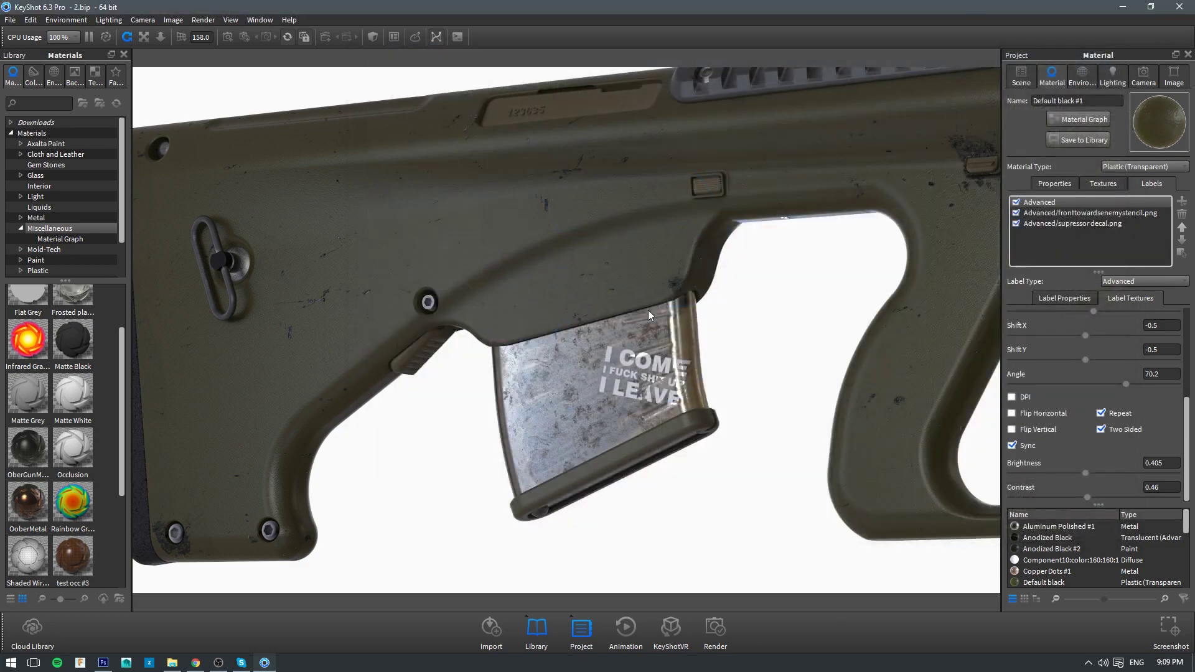
pyautogui.moveTo(558, 305); pyautogui.dragTo(101, 645, button='middle')
pyautogui.moveTo(611, 414); pyautogui.dragTo(336, 386, button='middle')
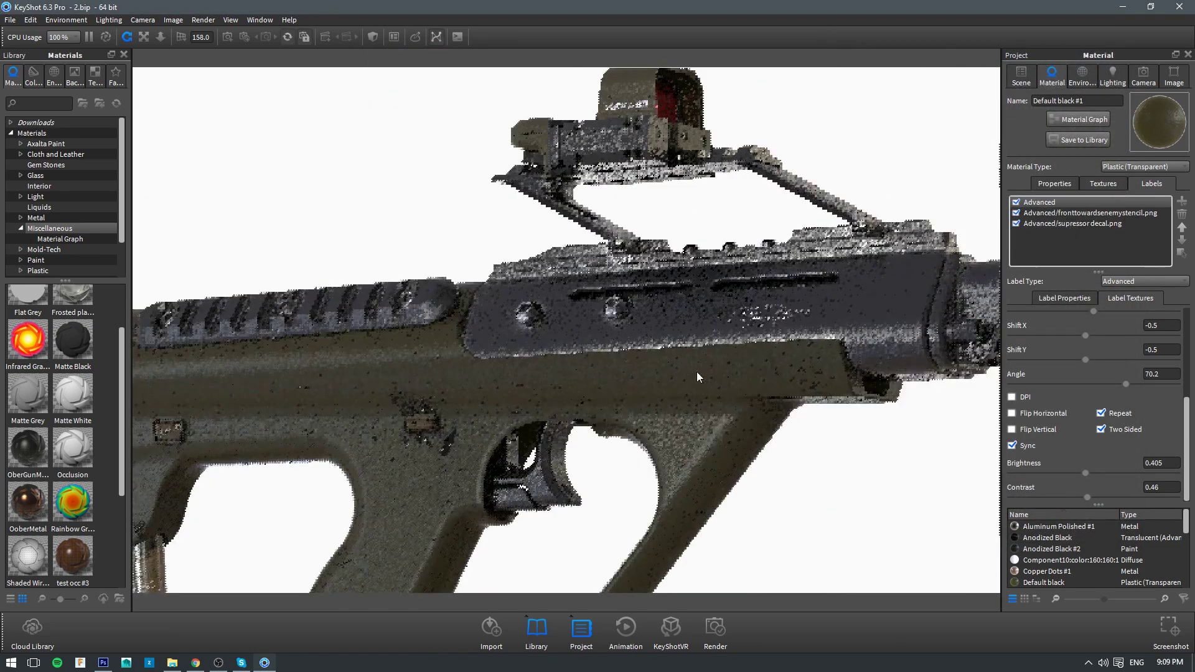
pyautogui.moveTo(697, 372); pyautogui.dragTo(611, 417)
pyautogui.scroll(3, 671, 408)
pyautogui.moveTo(672, 407); pyautogui.dragTo(371, 305, button='middle')
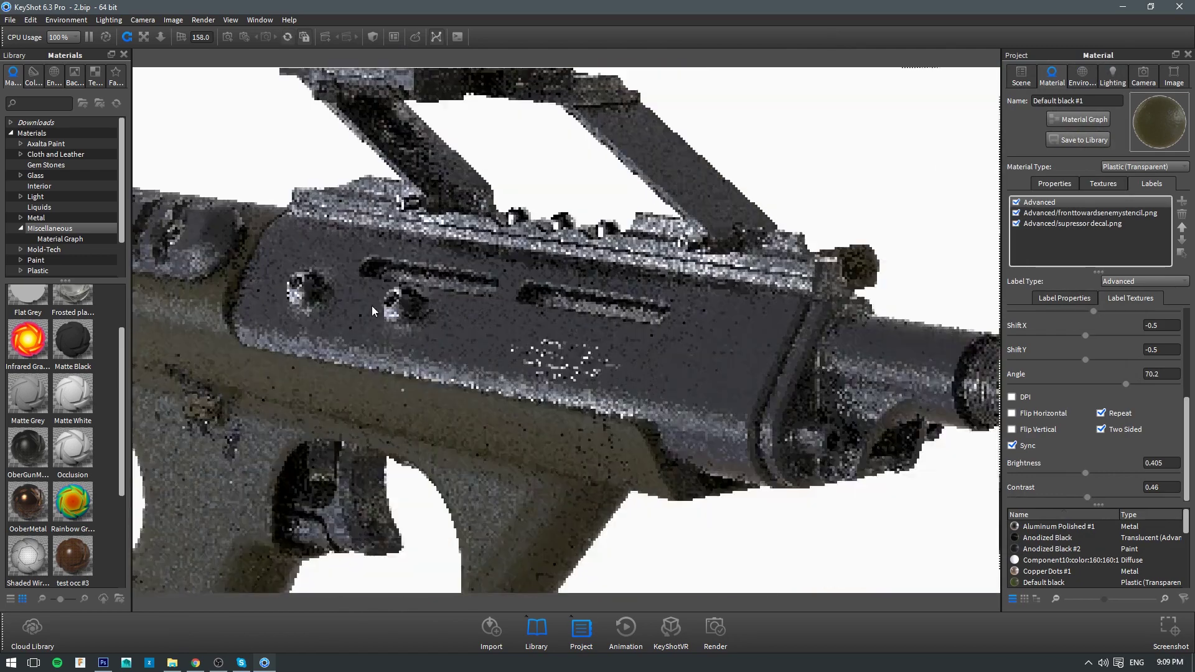